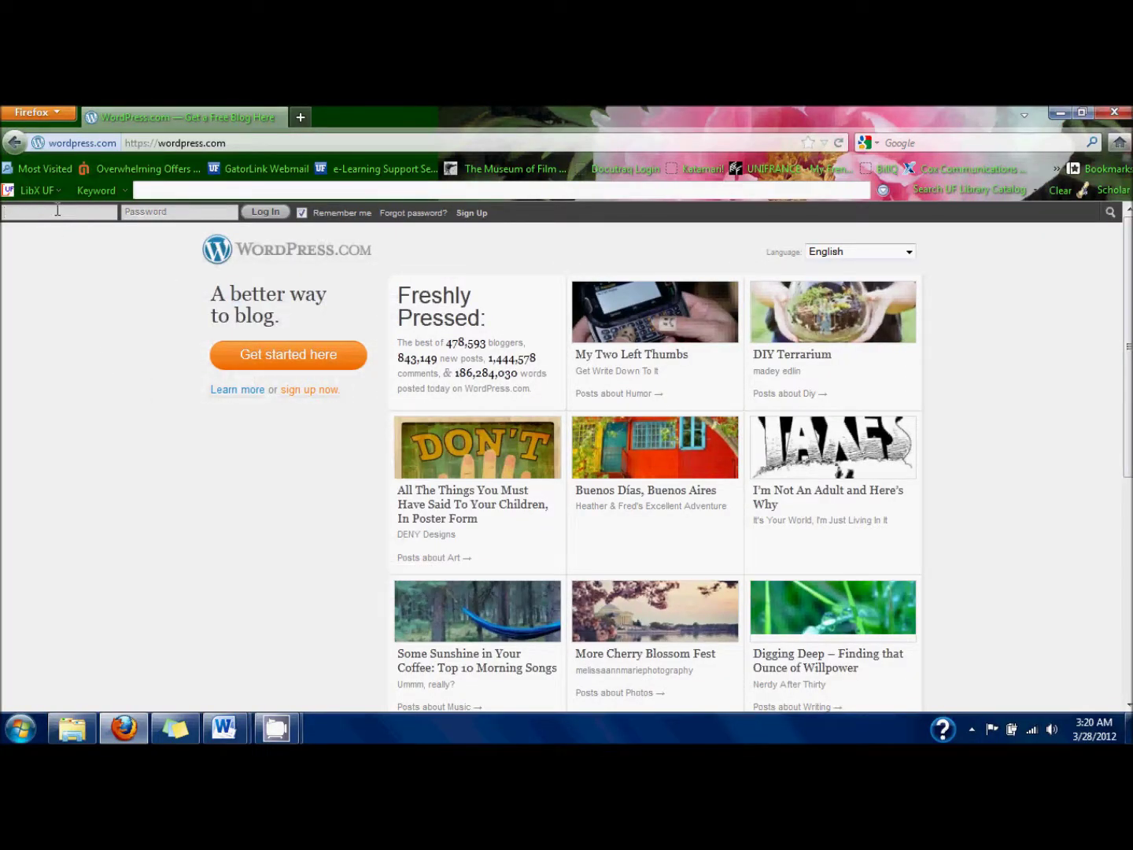
# Step: Sign in to WordPress.com with the account username and password, declining to save the password
pyautogui.press('Tab')
pyautogui.write('•••••••••')
pyautogui.press('Return')
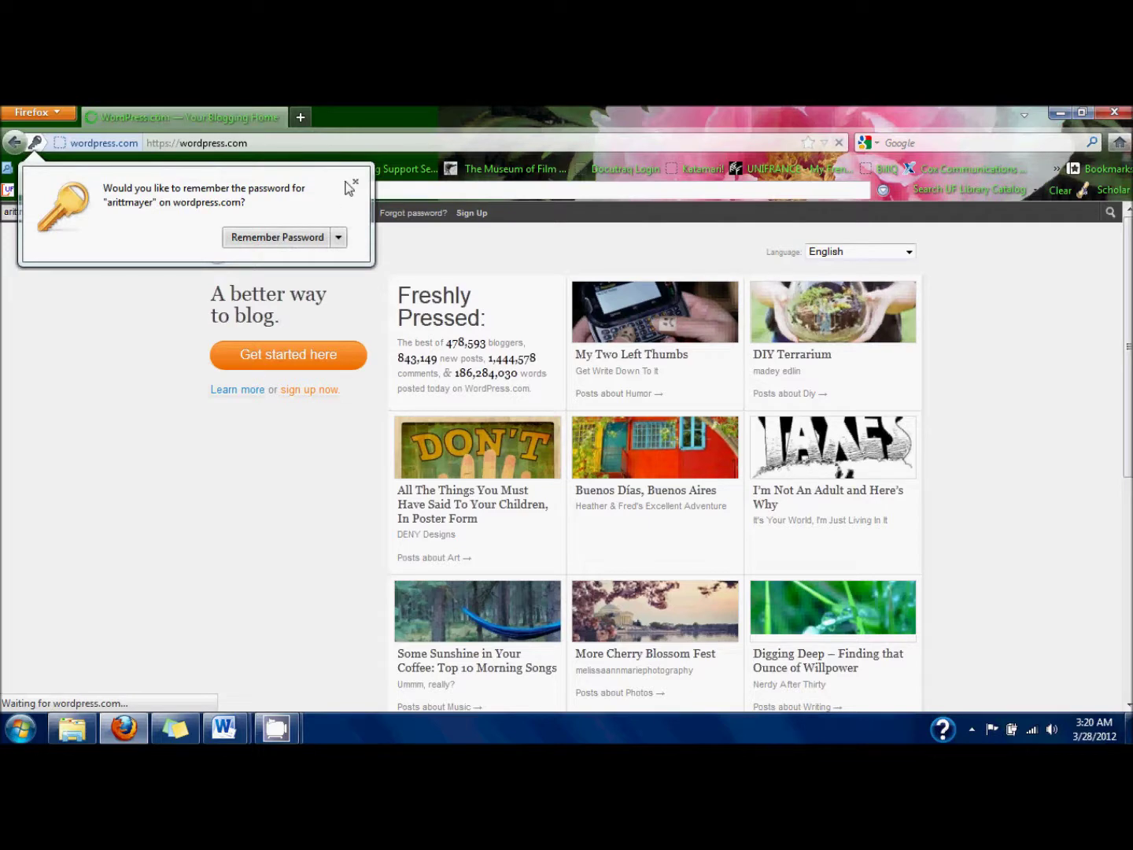
pyautogui.click(355, 182)
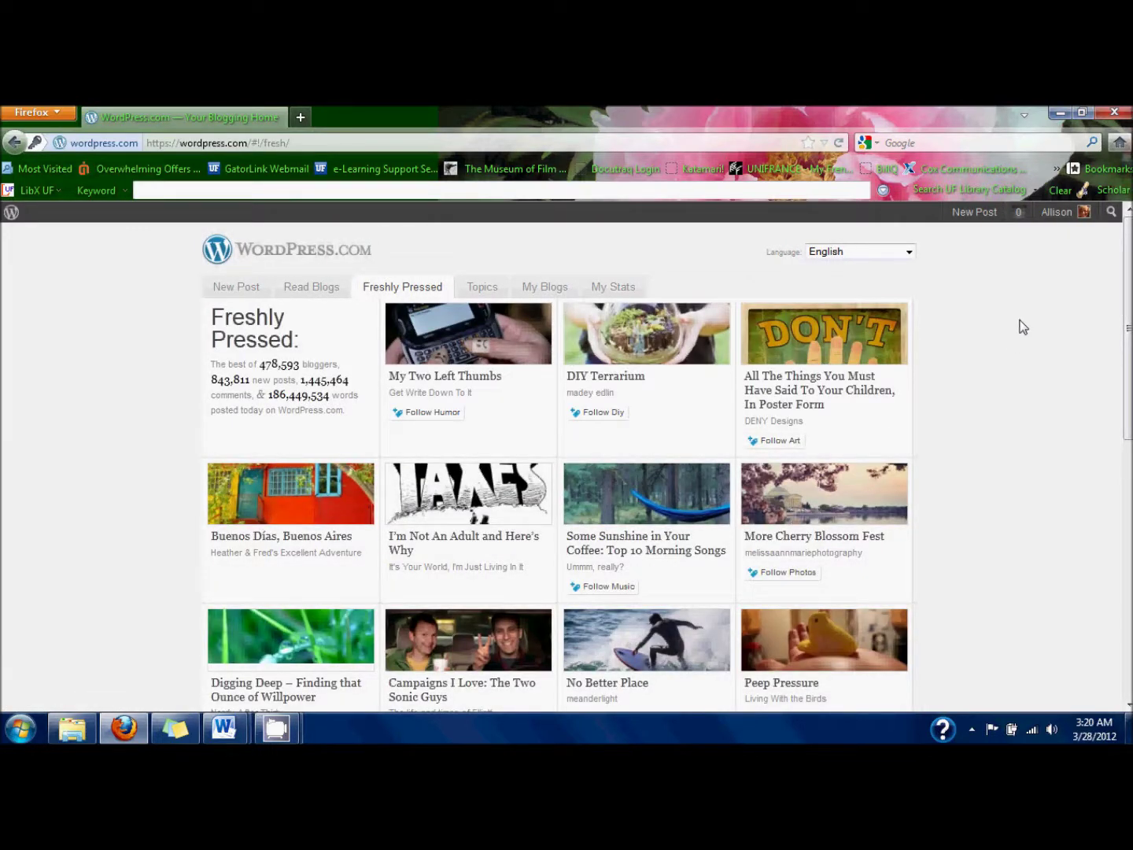
# Step: Start a new post on The Museum of Film History blog
pyautogui.moveTo(1069, 220)
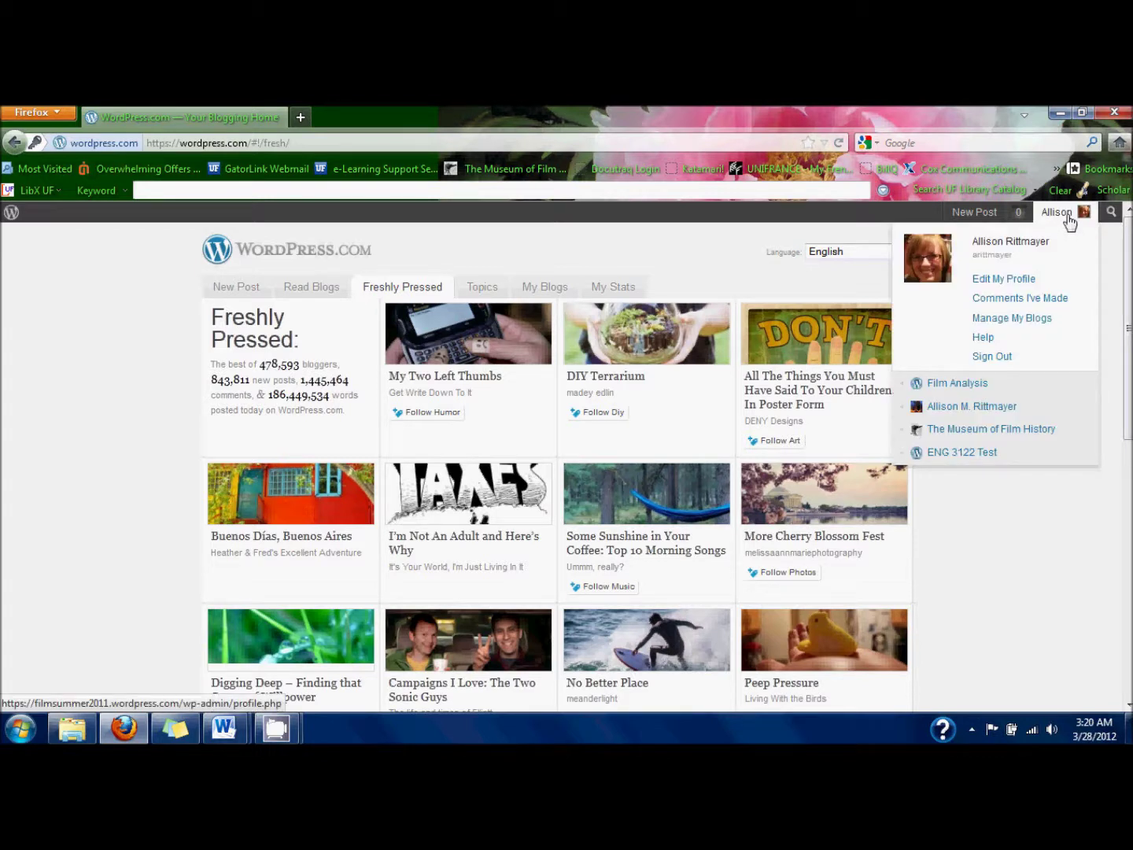
pyautogui.moveTo(1011, 433)
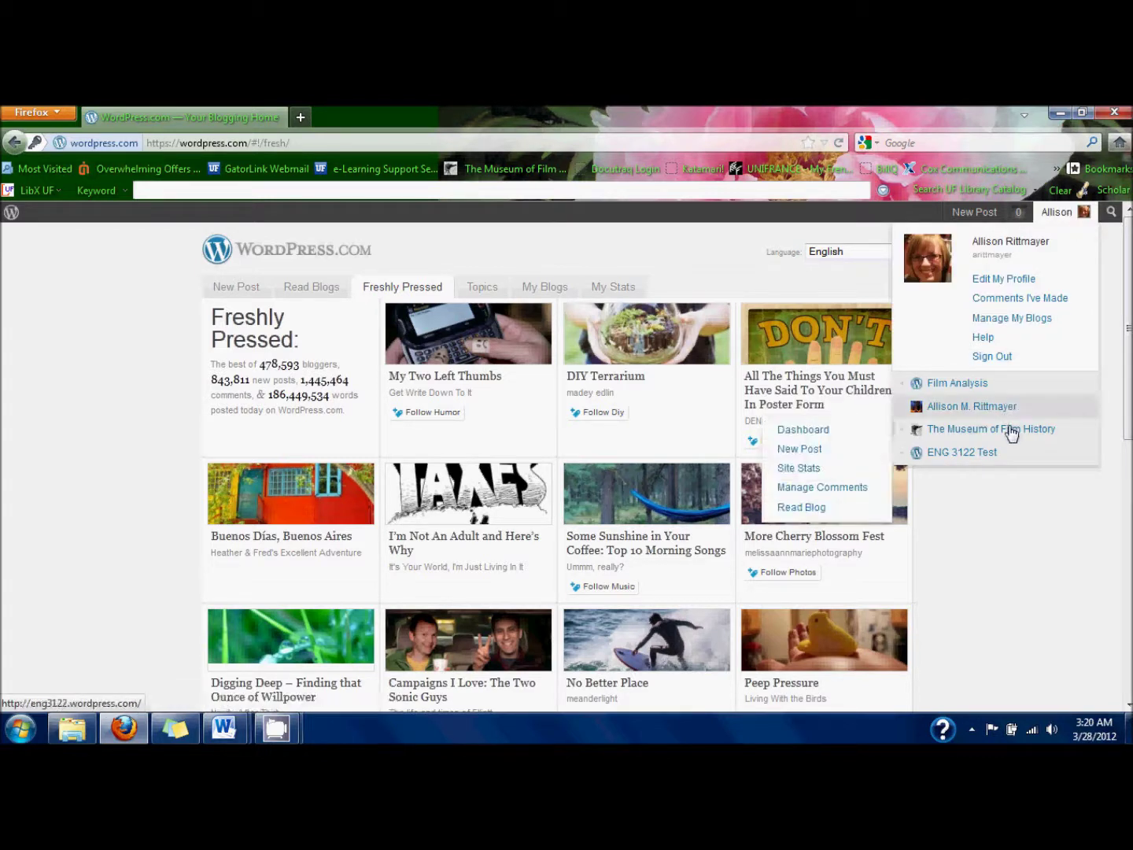
pyautogui.click(848, 452)
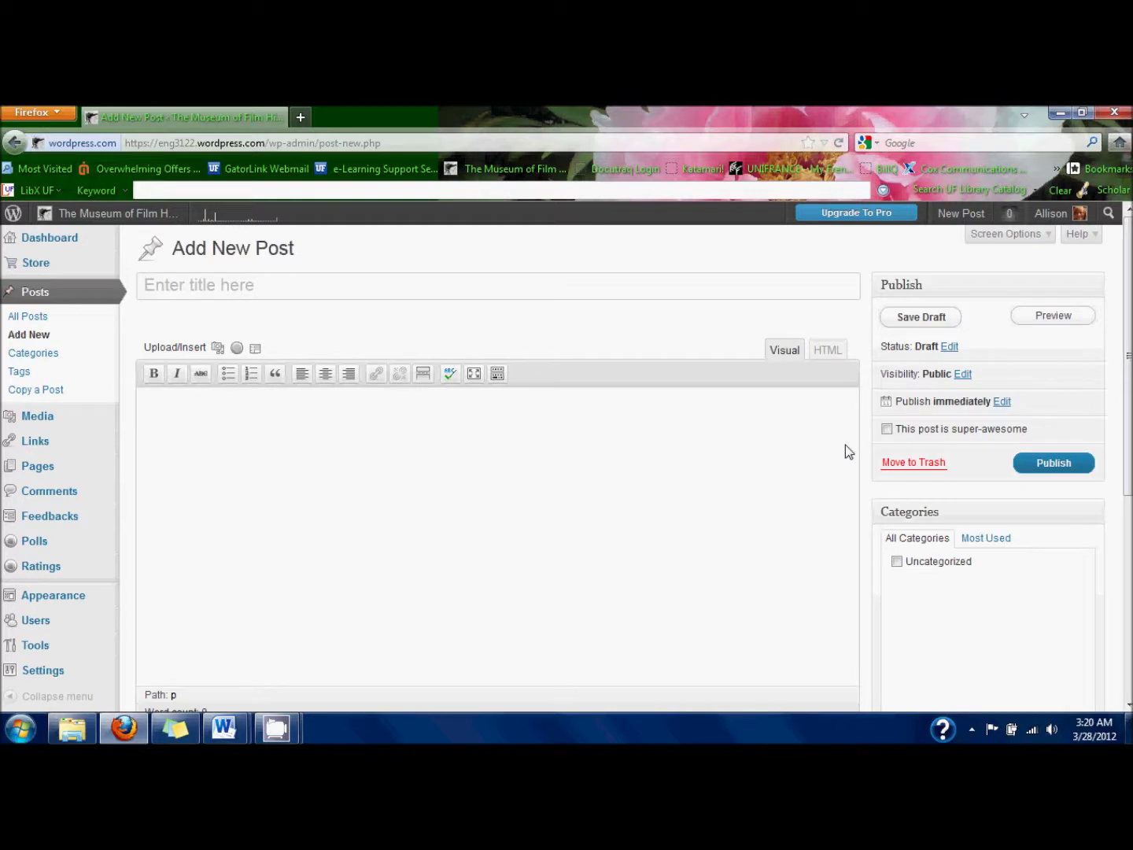
# Step: Title the post 'Sample Post (exhibit summary)' and move into the empty body
pyautogui.press('shift')
pyautogui.write('Sam')
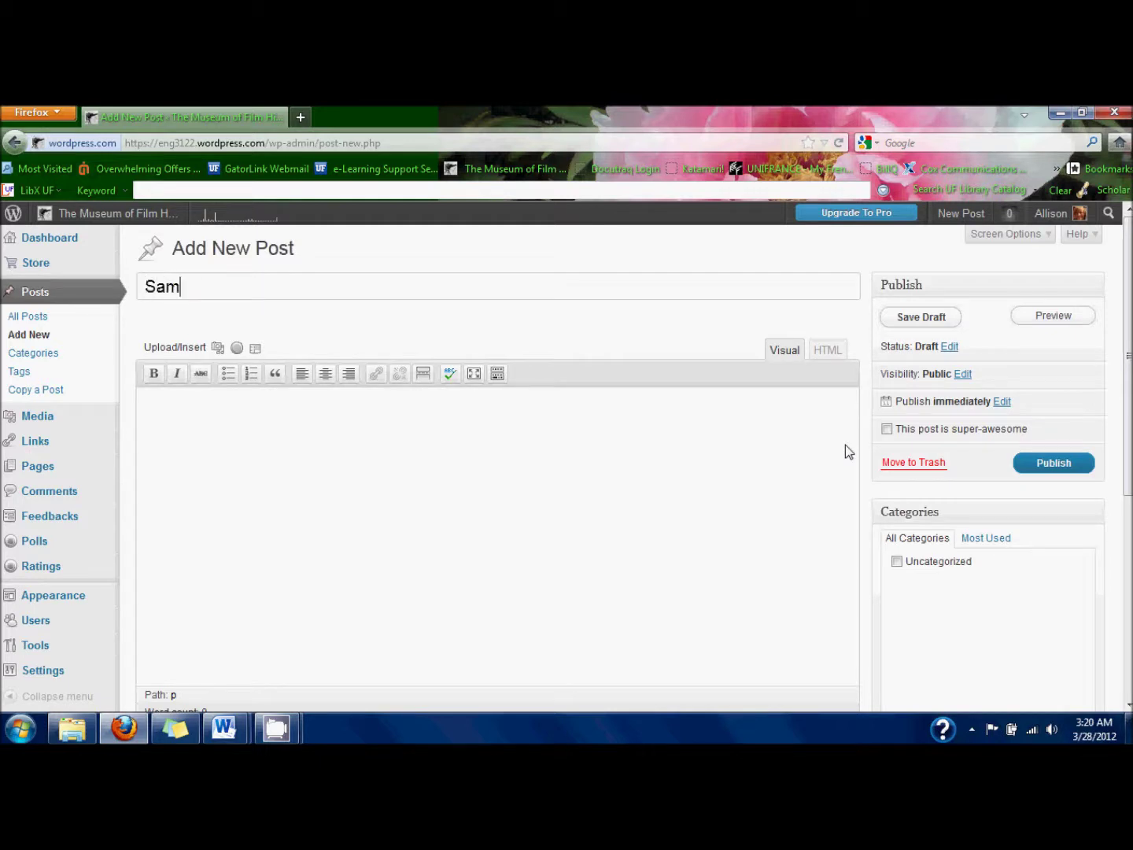
pyautogui.write('ple Post (ex')
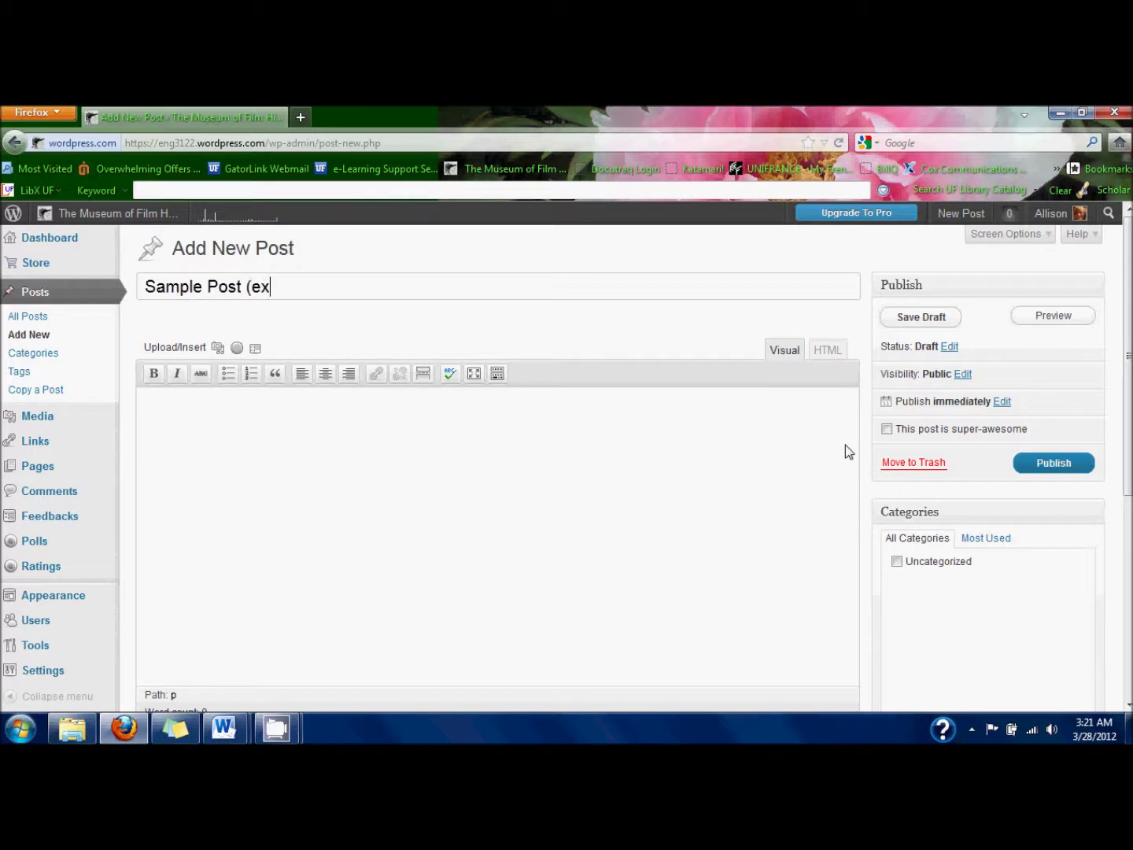
pyautogui.write('hibit summary)')
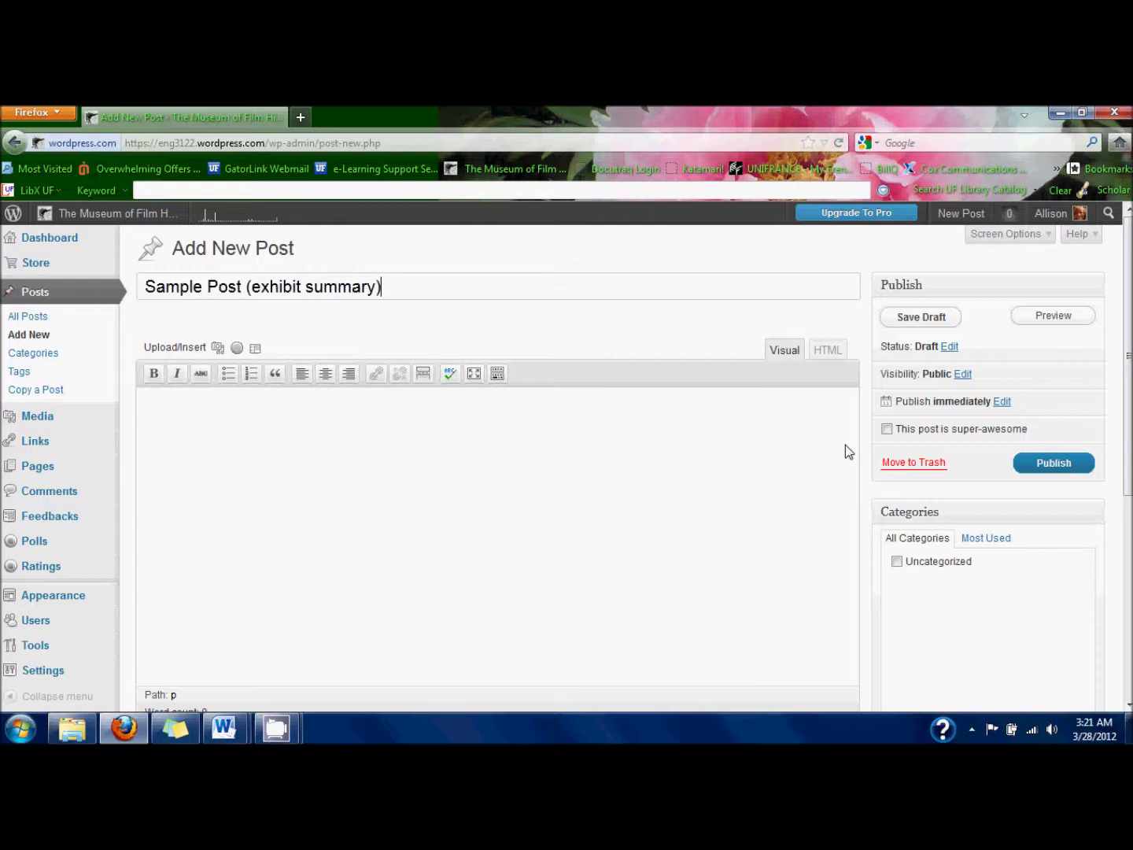
pyautogui.click(733, 433)
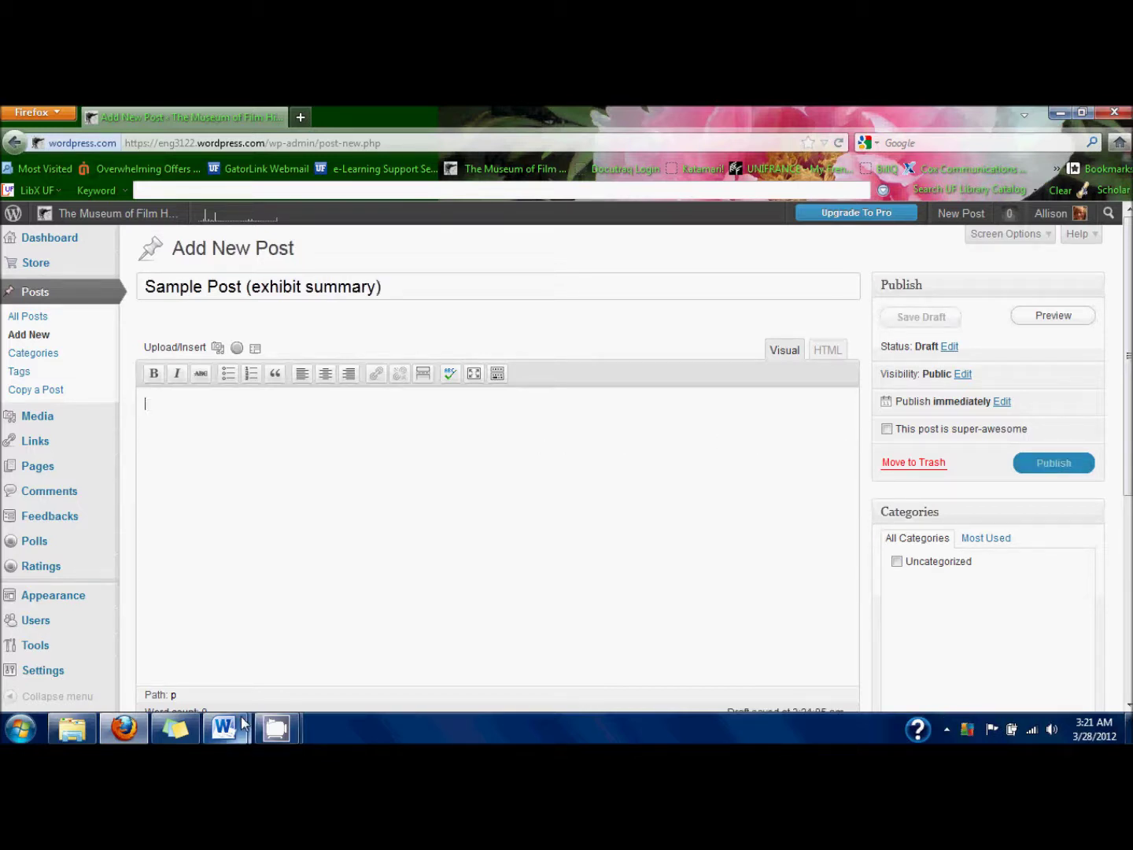
pyautogui.moveTo(225, 726)
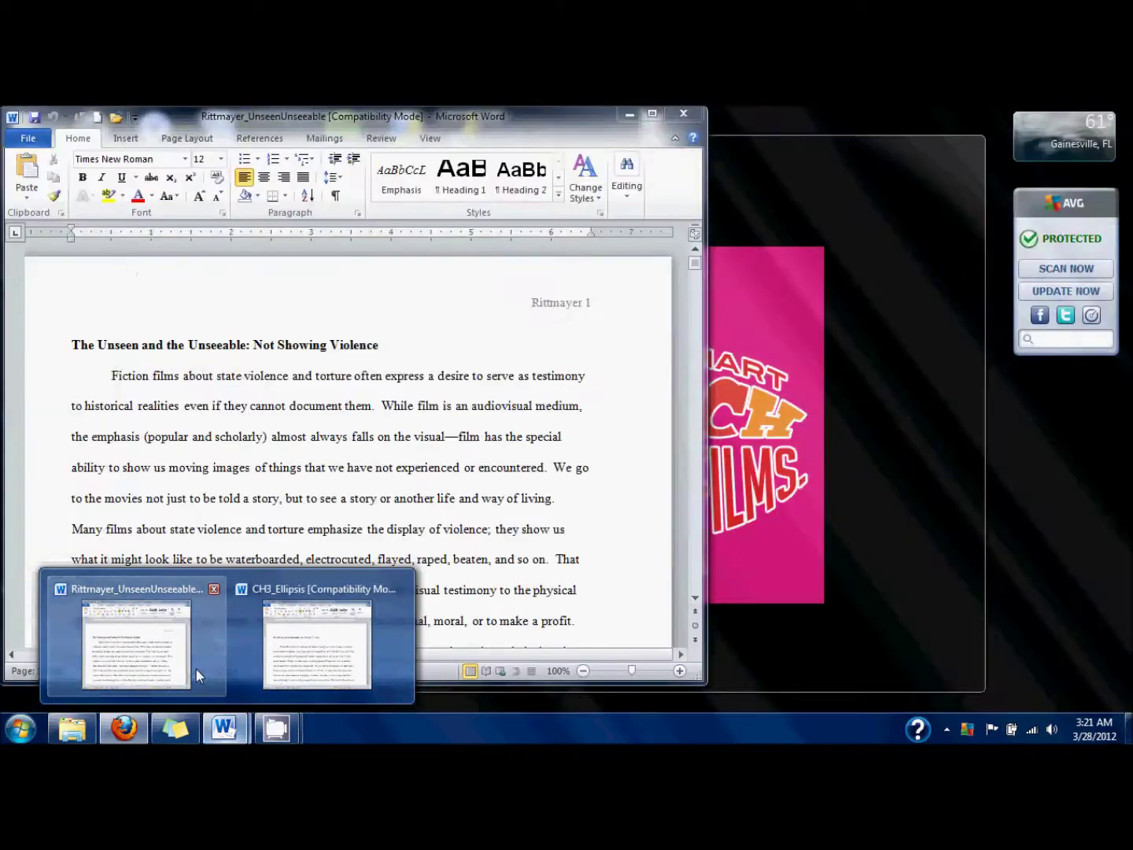
# Step: Copy the essay's body paragraphs from 'Fiction films' onward in Word, then return to the editor
pyautogui.click(196, 669)
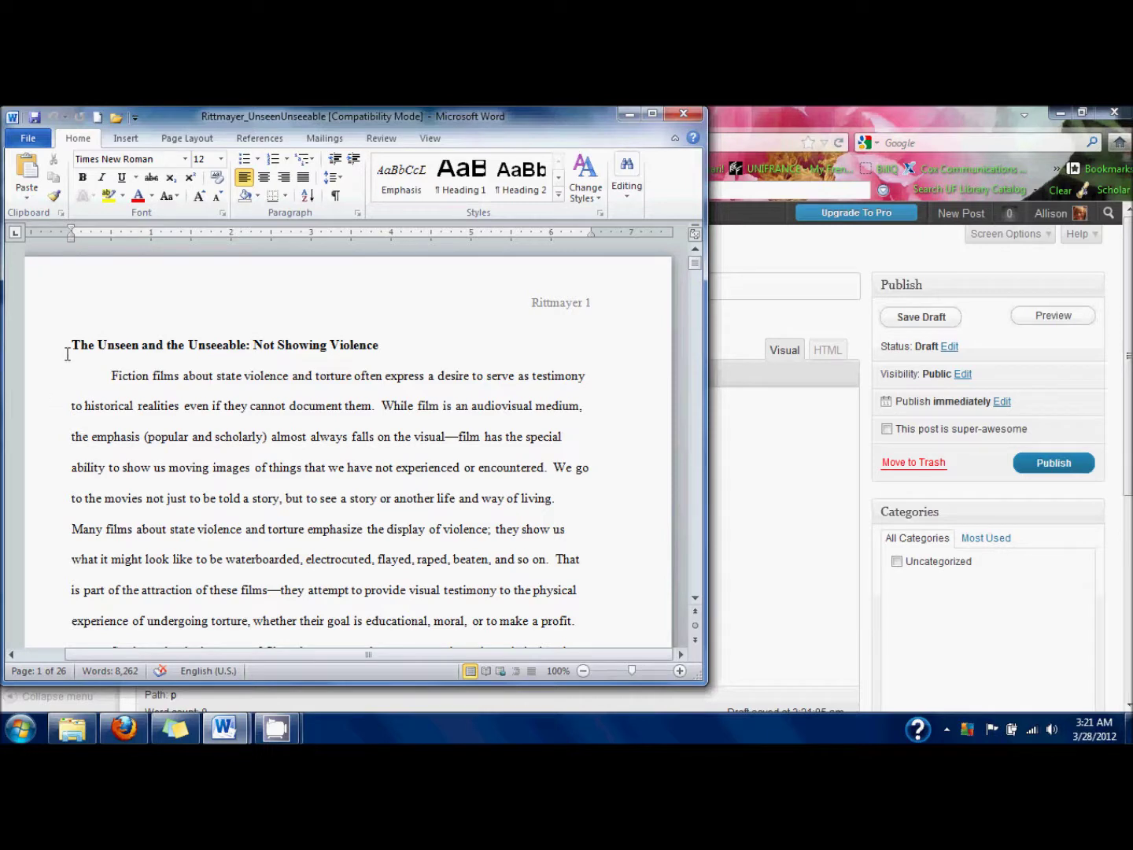
pyautogui.click(70, 373)
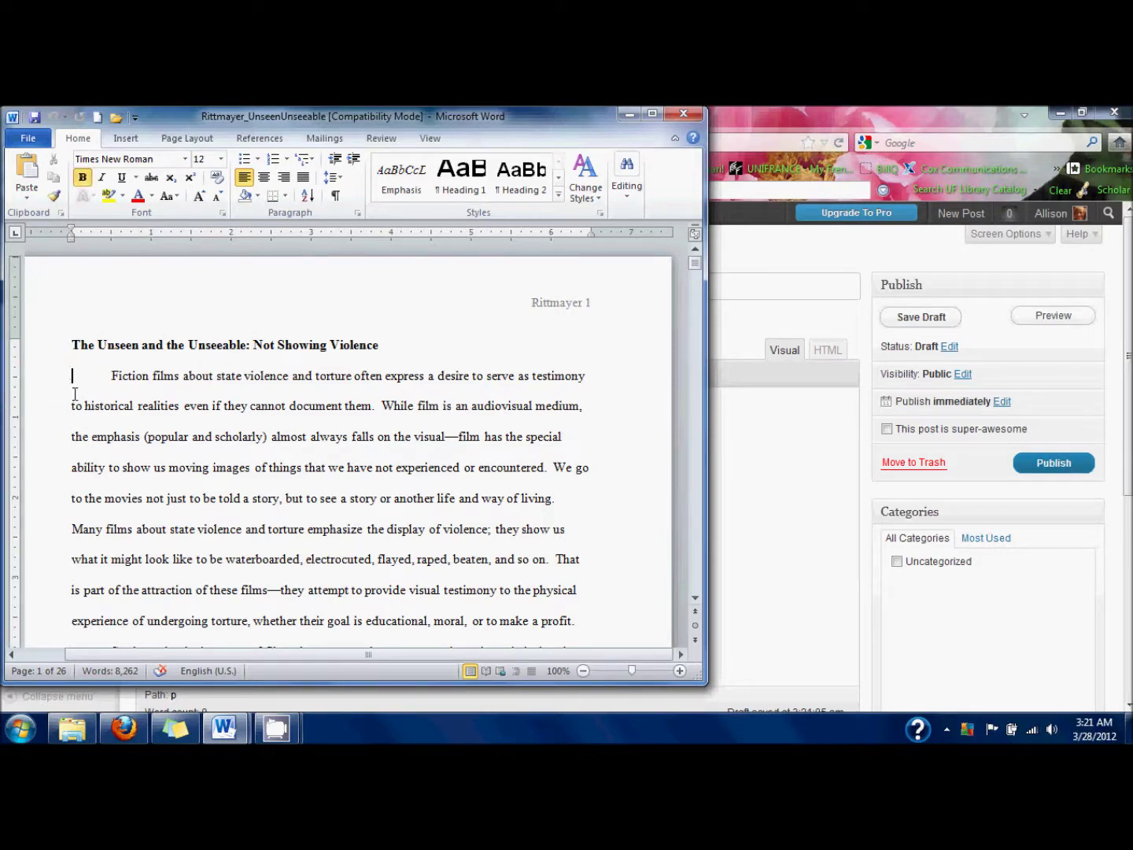
pyautogui.moveTo(74, 393); pyautogui.dragTo(329, 536)
pyautogui.click(769, 491)
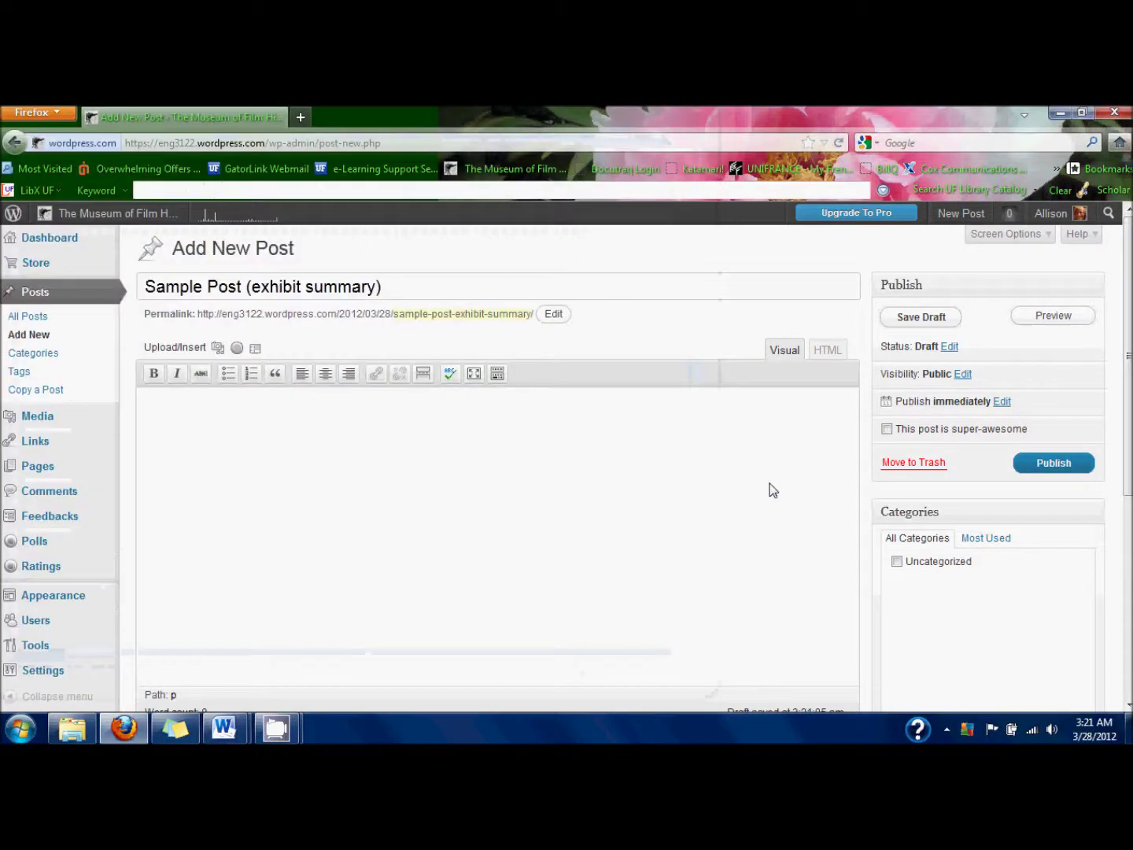
# Step: Paste the copied essay paragraphs into the post body
pyautogui.click(277, 546)
pyautogui.hotkey('ctrl', 'v')
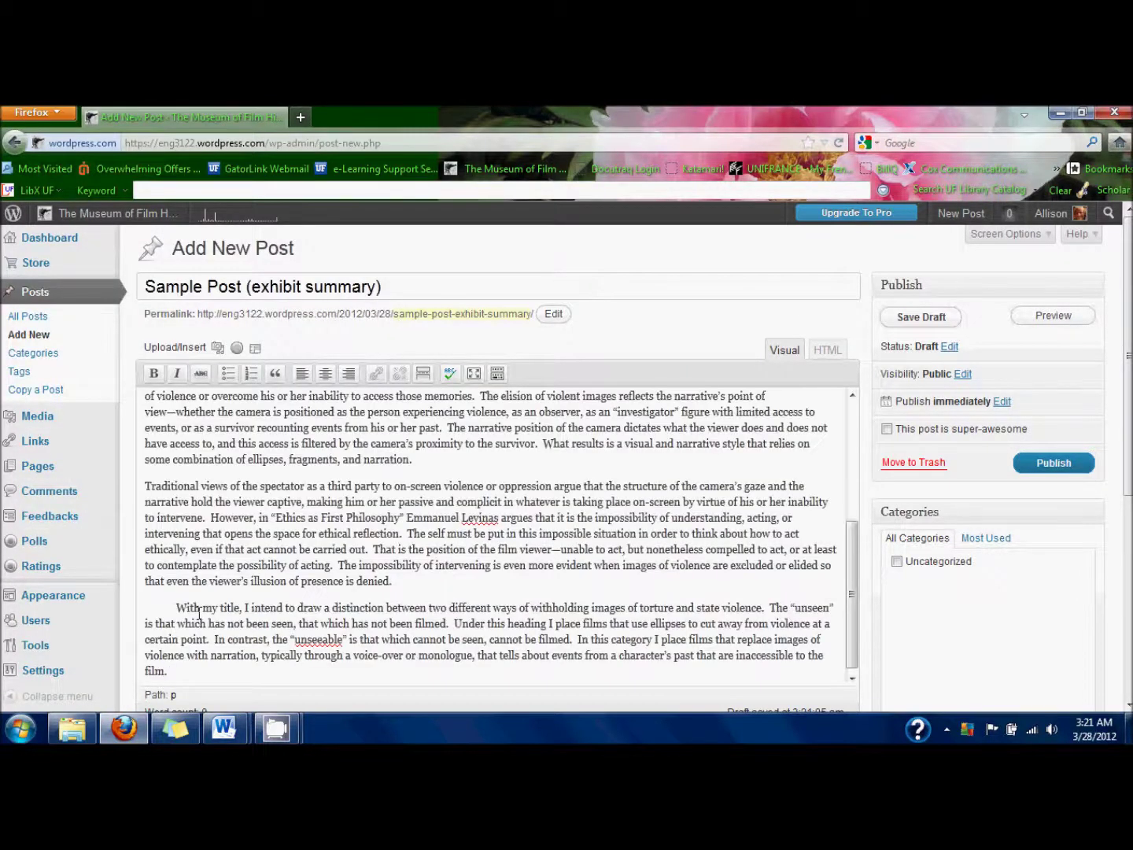
pyautogui.scroll(5, 189, 618)
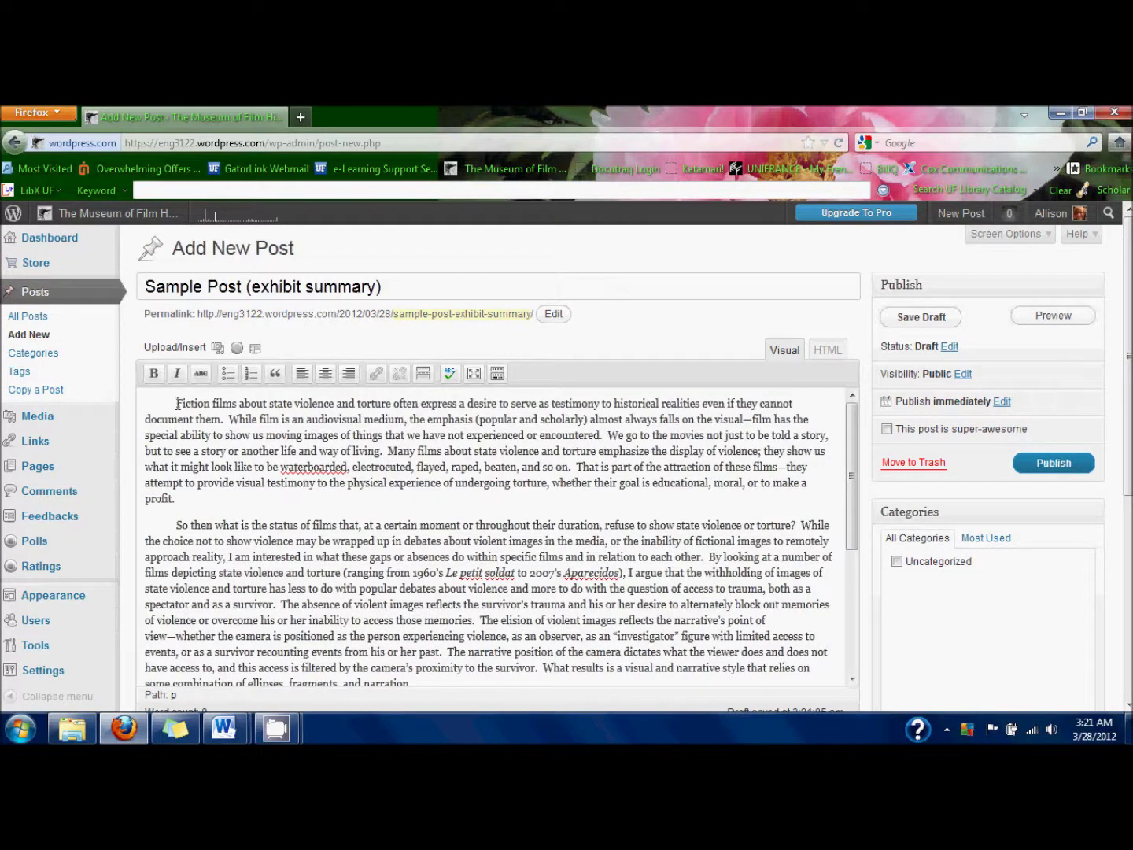
# Step: Delete the first-line indents before the 'Fiction films', 'So then' and 'With my title' paragraphs
pyautogui.moveTo(176, 403); pyautogui.dragTo(100, 402)
pyautogui.press('BackSpace')
pyautogui.moveTo(176, 509); pyautogui.dragTo(124, 518)
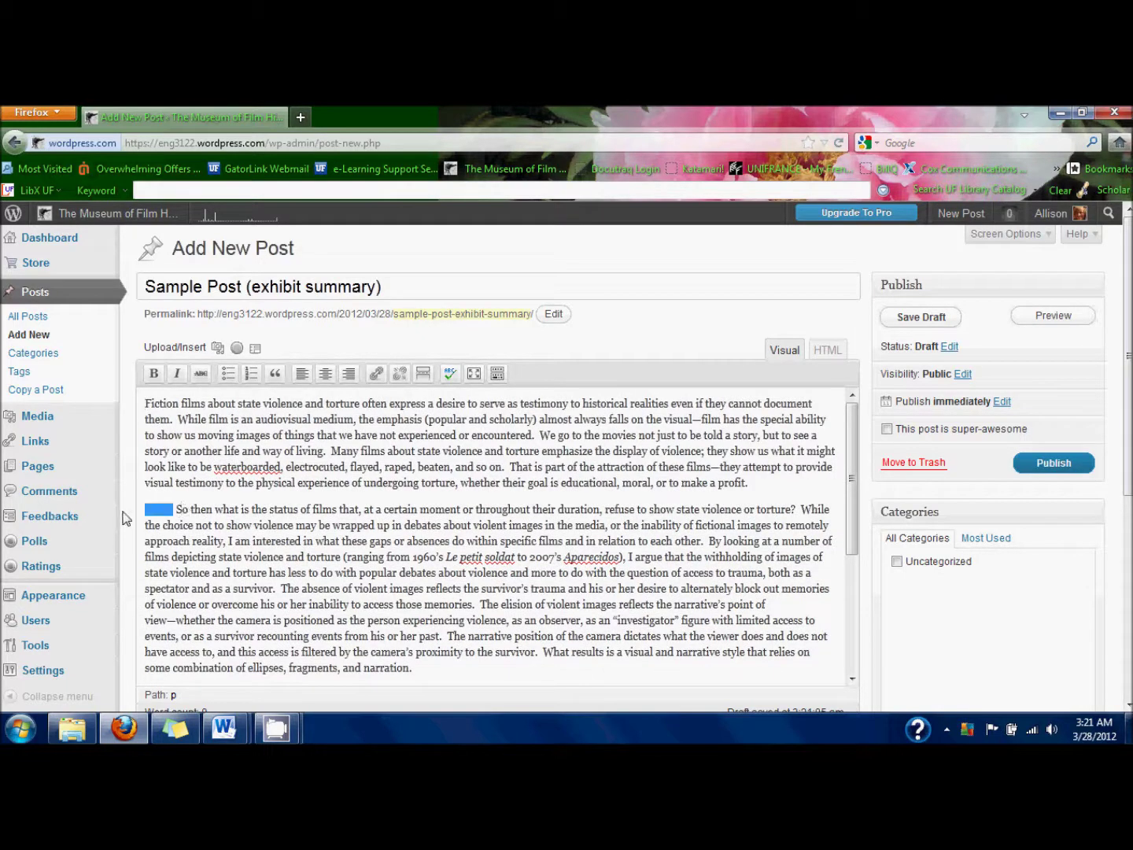
pyautogui.press('BackSpace')
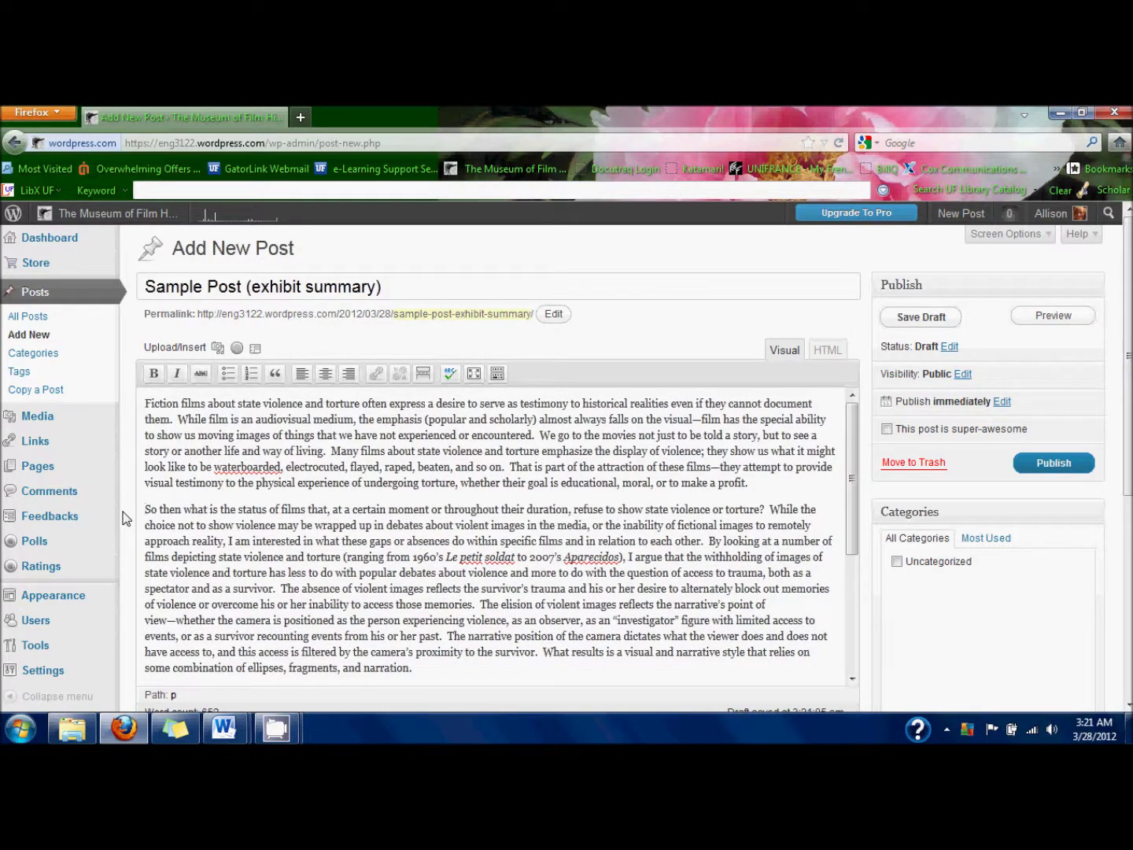
pyautogui.scroll(-5, 268, 501)
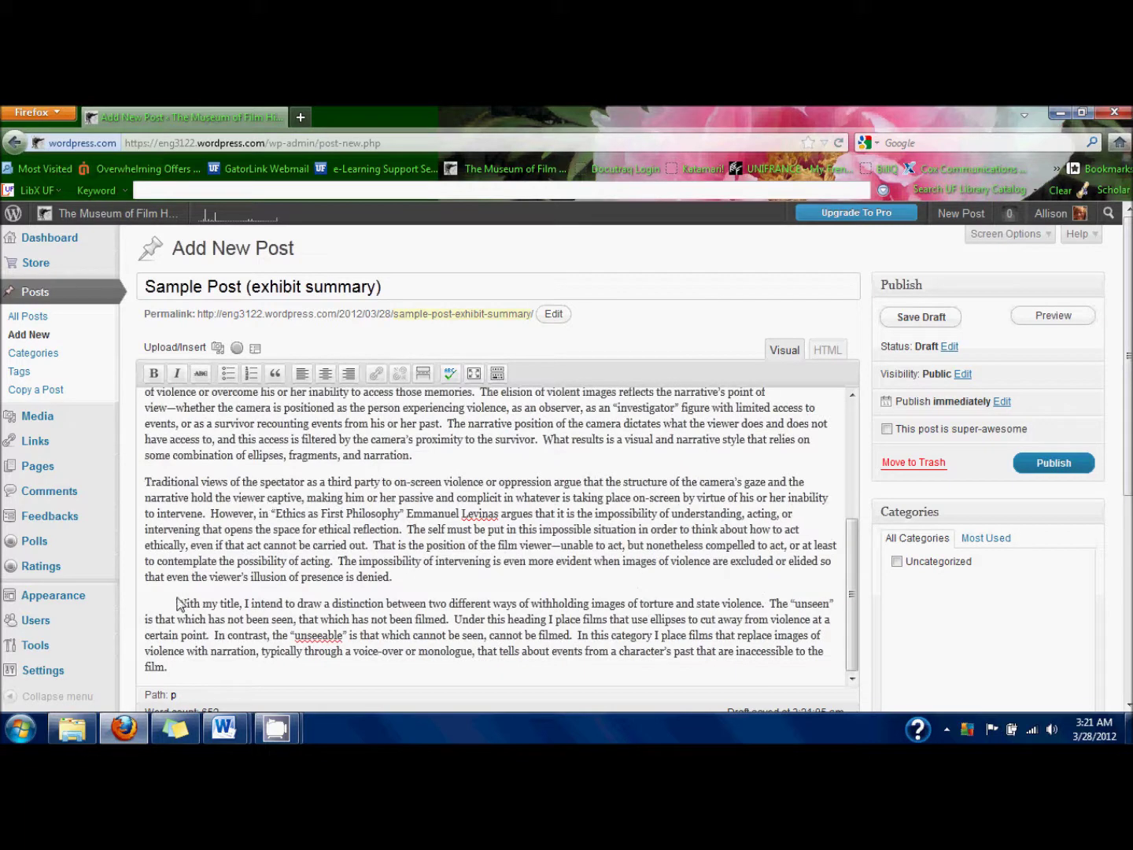
pyautogui.moveTo(180, 603); pyautogui.dragTo(140, 604)
pyautogui.press('BackSpace')
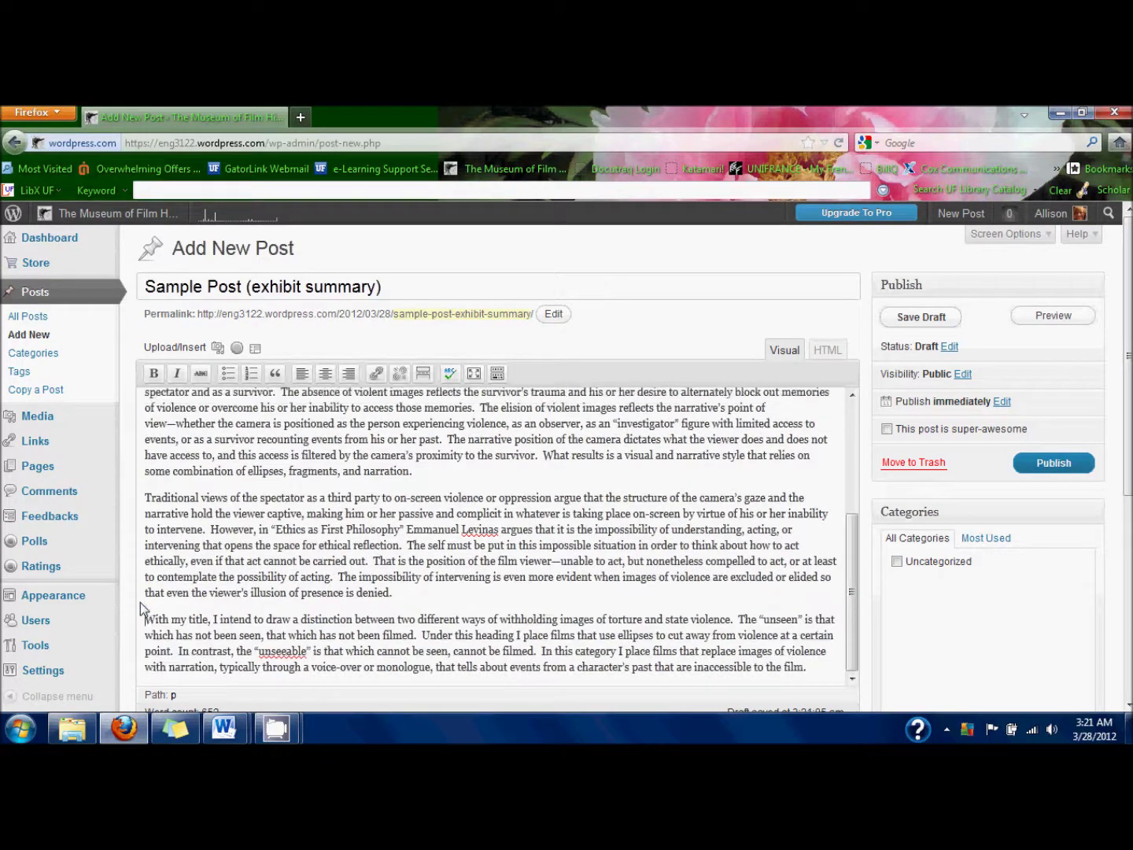
pyautogui.scroll(5, 293, 573)
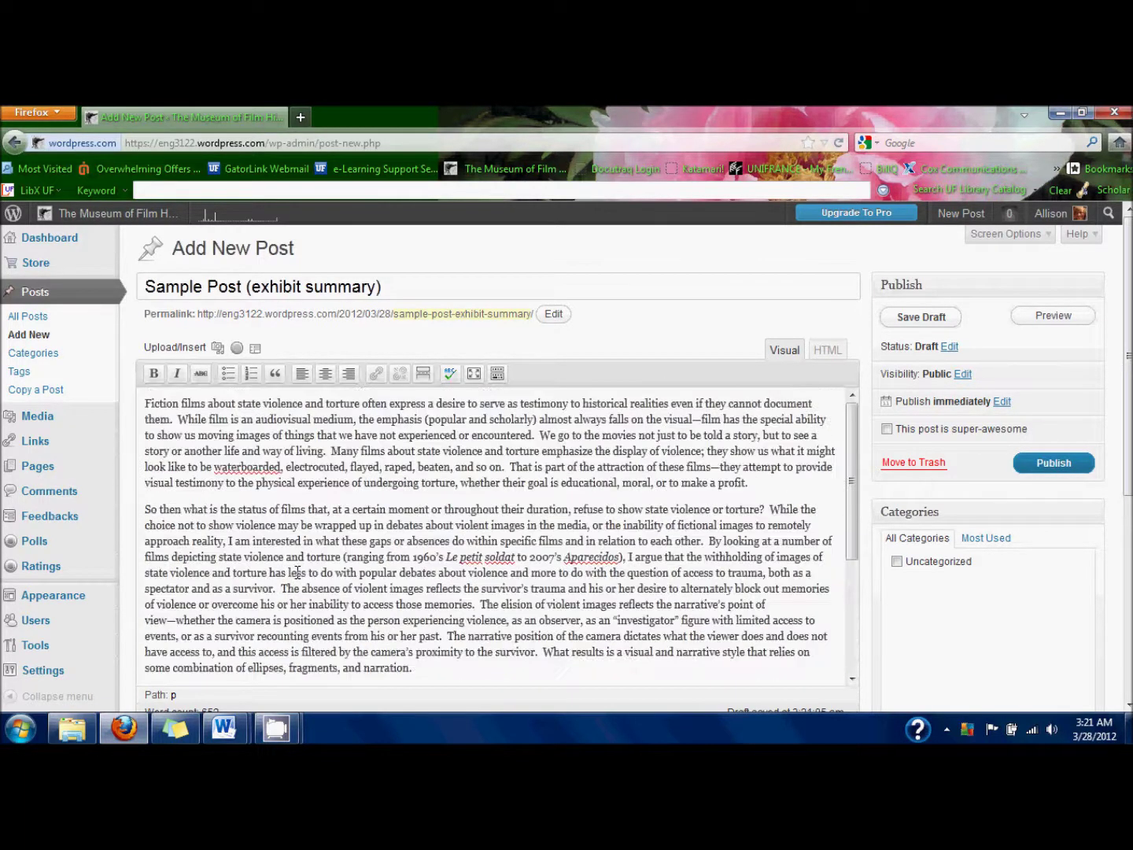
pyautogui.moveTo(224, 728)
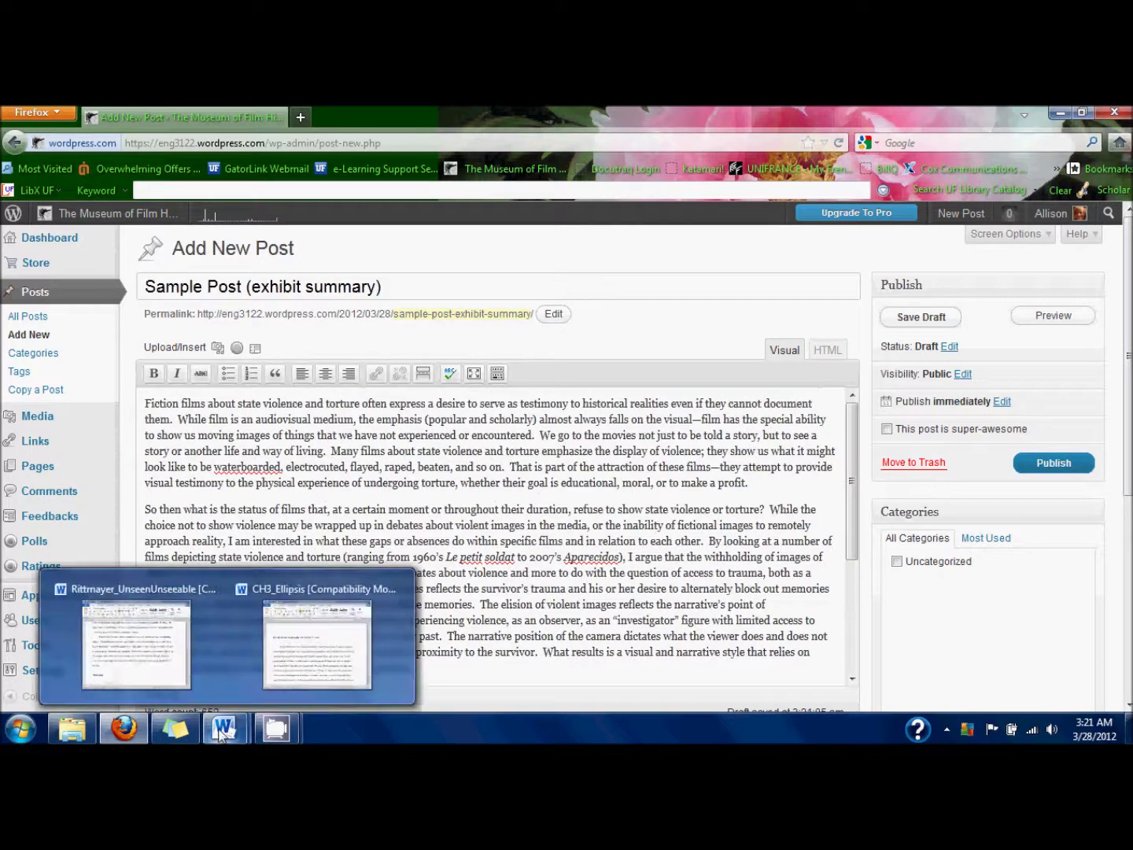
pyautogui.click(181, 685)
# Step: Append the essay heading 'The Unseen and the Unseeable: Not Showing Violence' to the post title
pyautogui.scroll(10, 306, 431)
pyautogui.click(306, 417)
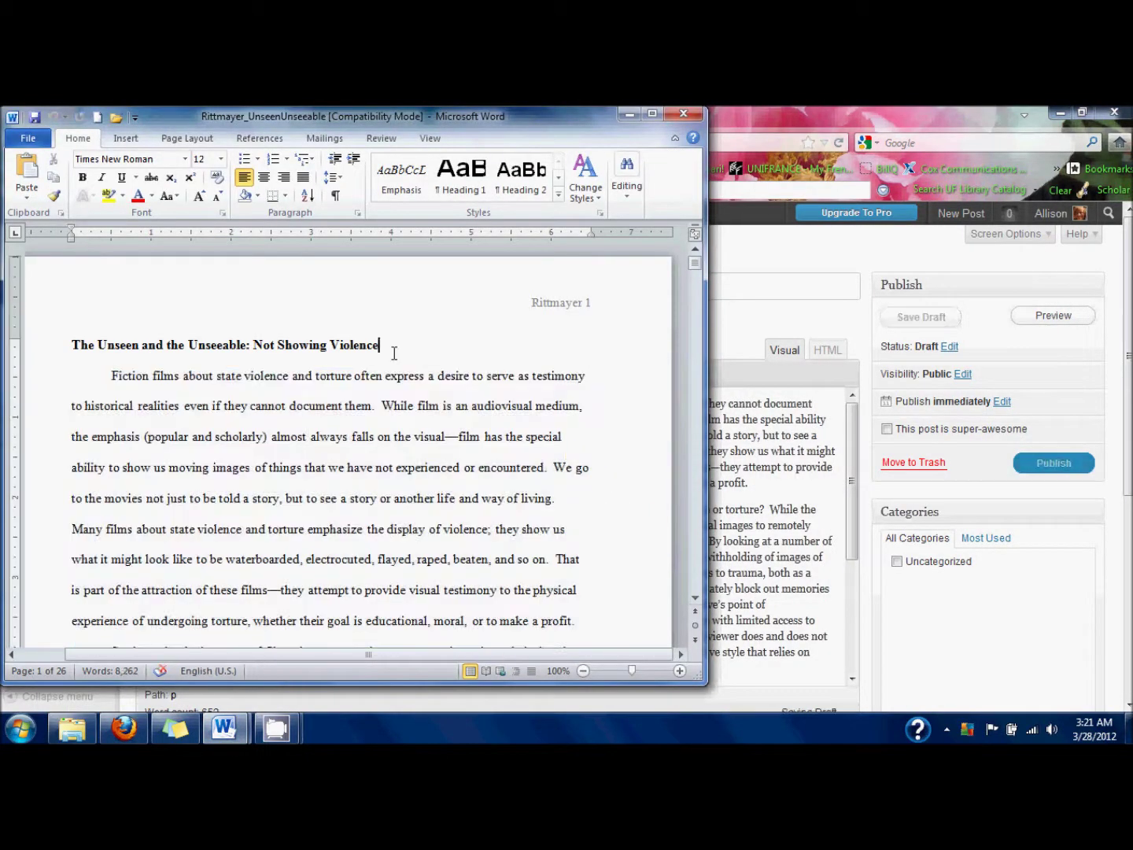
pyautogui.moveTo(379, 344); pyautogui.dragTo(69, 330)
pyautogui.hotkey('ctrl', 'c')
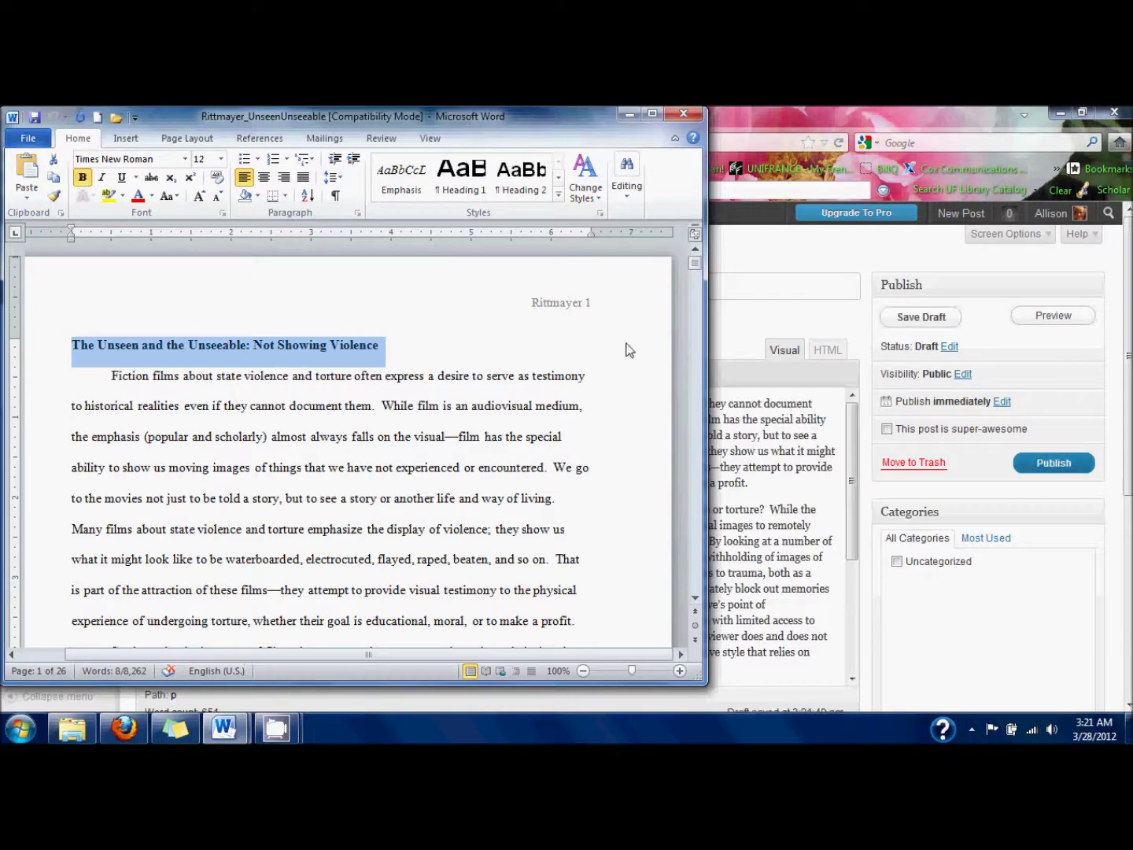
pyautogui.click(751, 284)
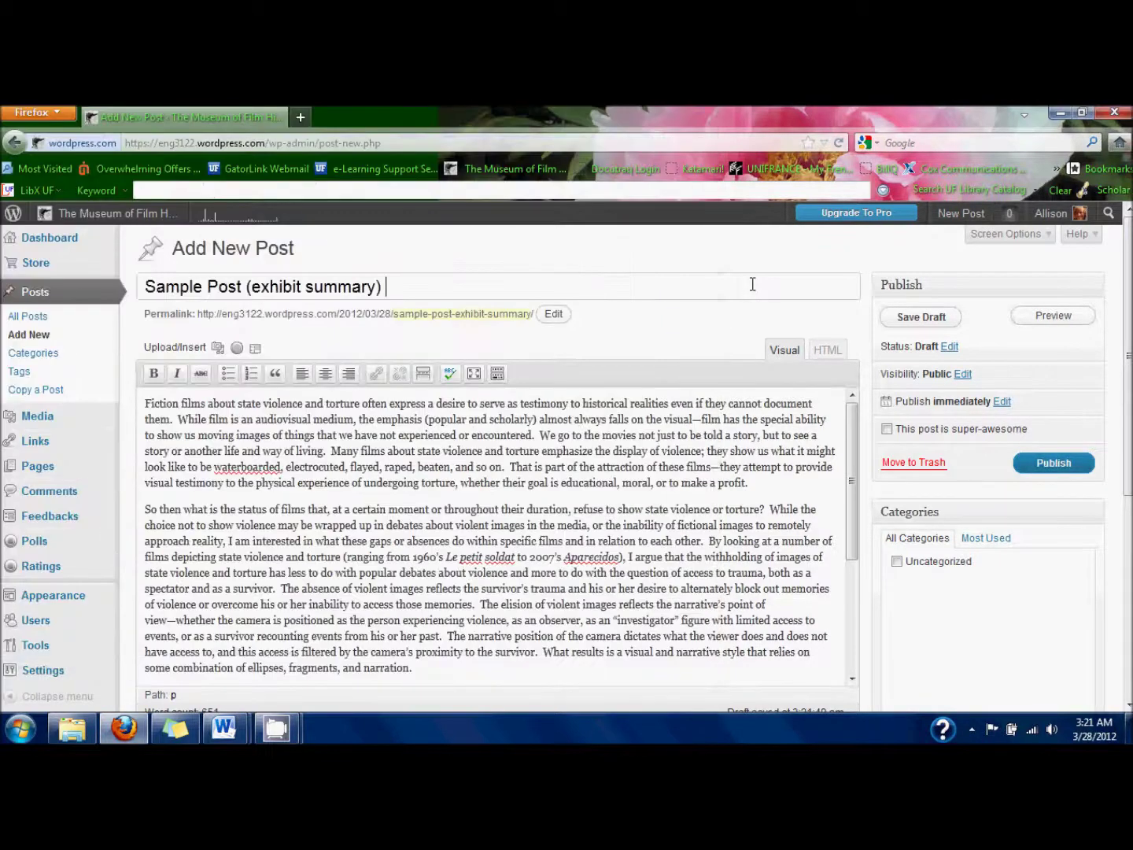
pyautogui.hotkey('ctrl', 'v')
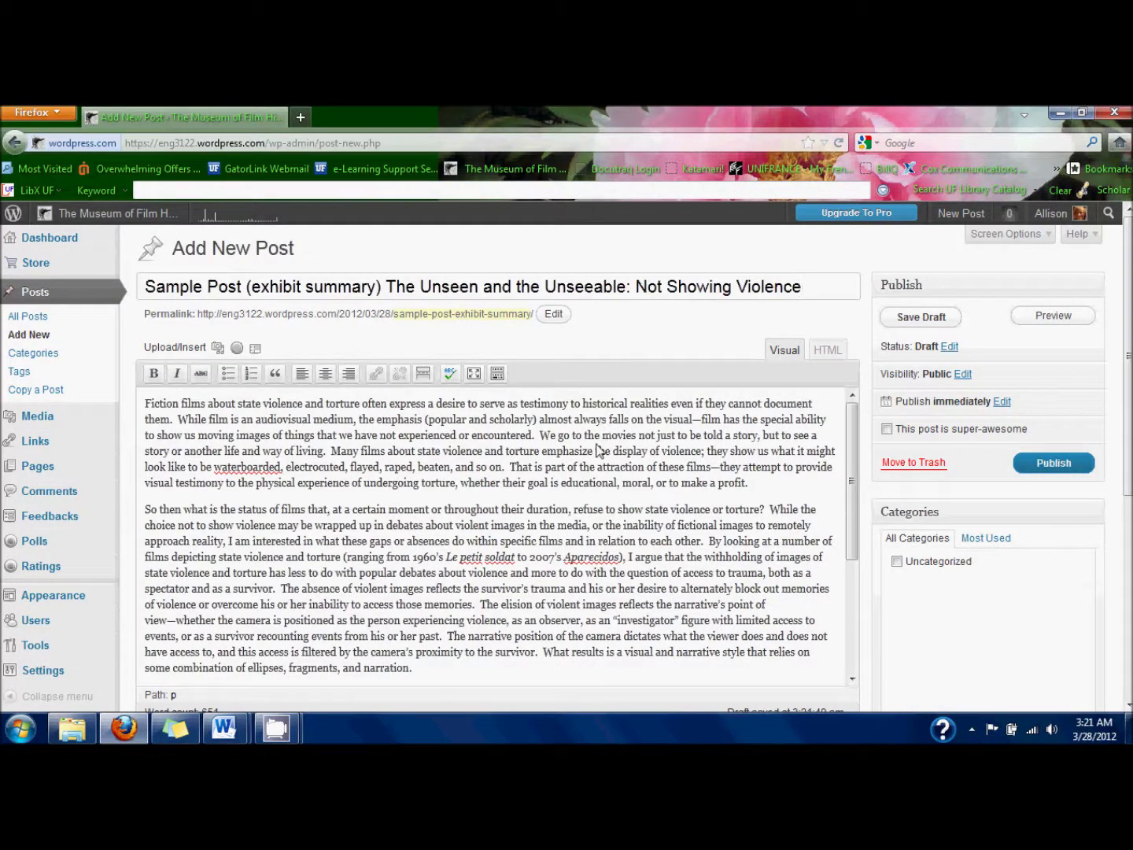
# Step: Insert an empty line above 'Fiction films' in the post body
pyautogui.click(146, 403)
pyautogui.press('Return')
pyautogui.press('Up')
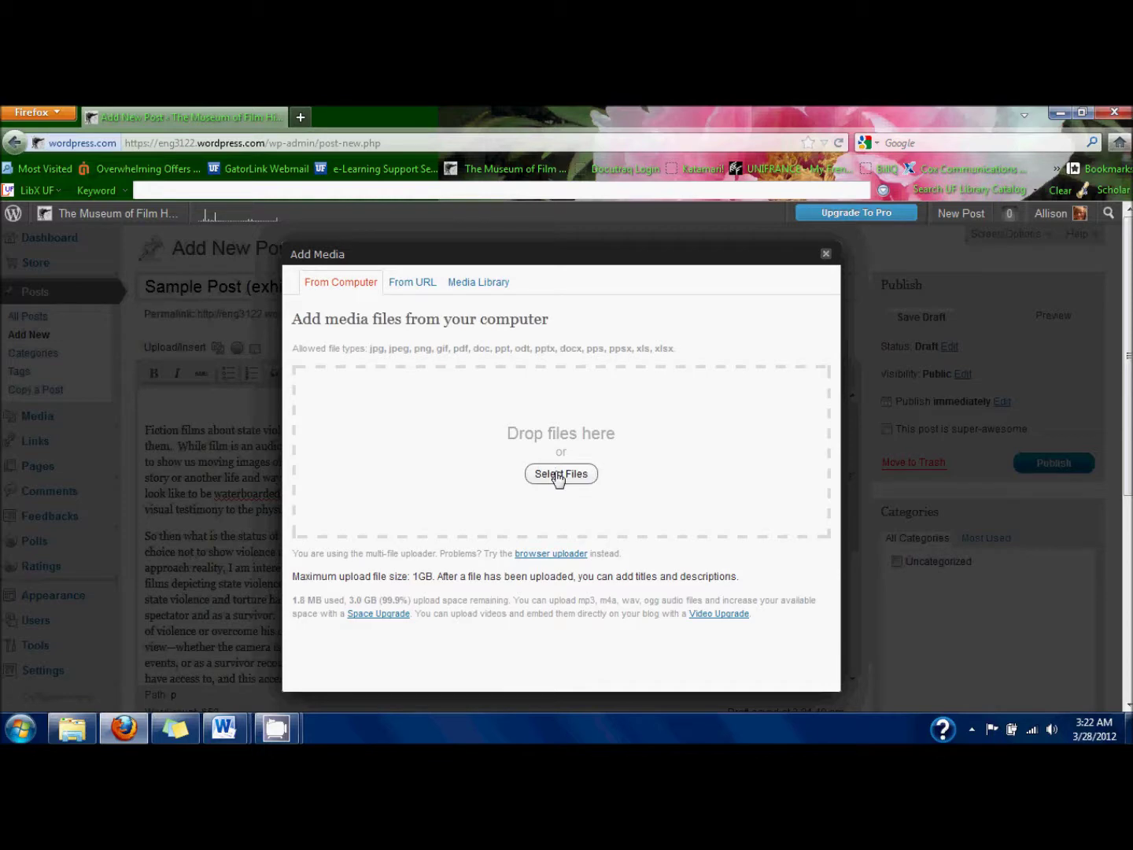
# Step: Upload missing_banner.jpg from the Blog folder into the post's media
pyautogui.click(560, 475)
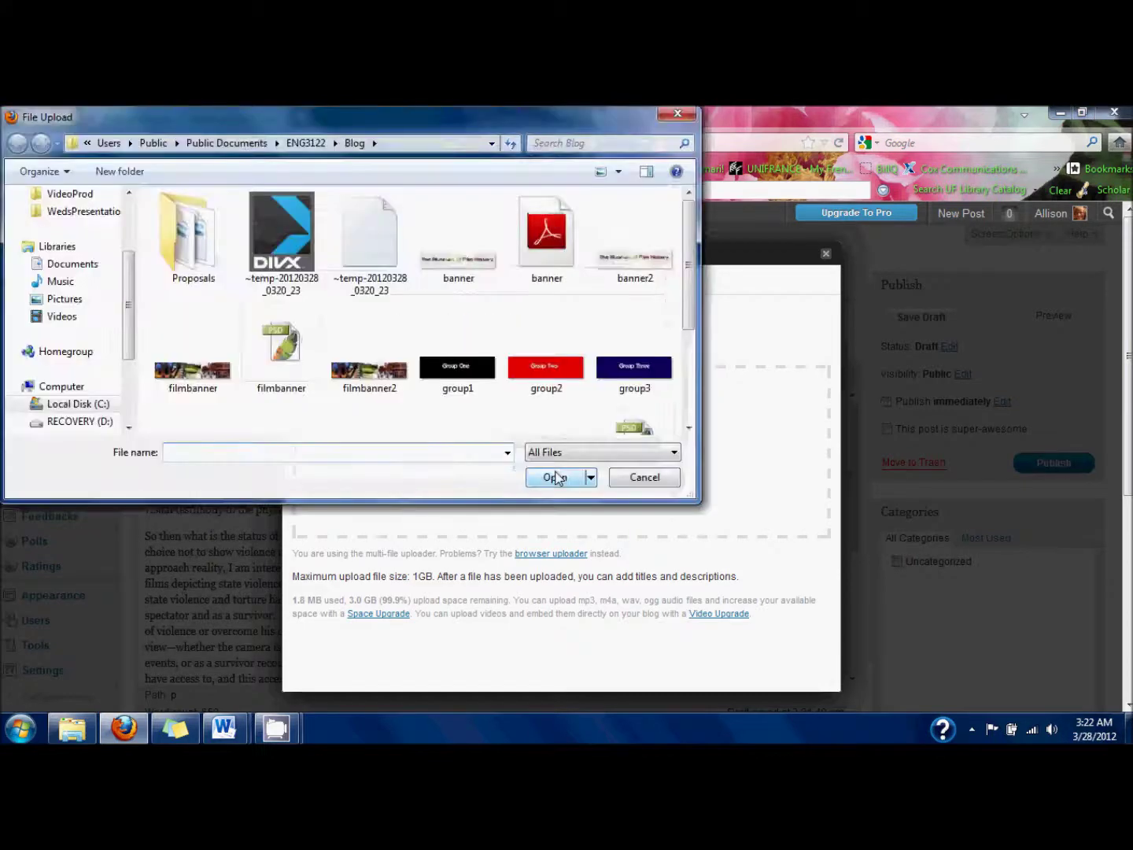
pyautogui.scroll(-3, 443, 314)
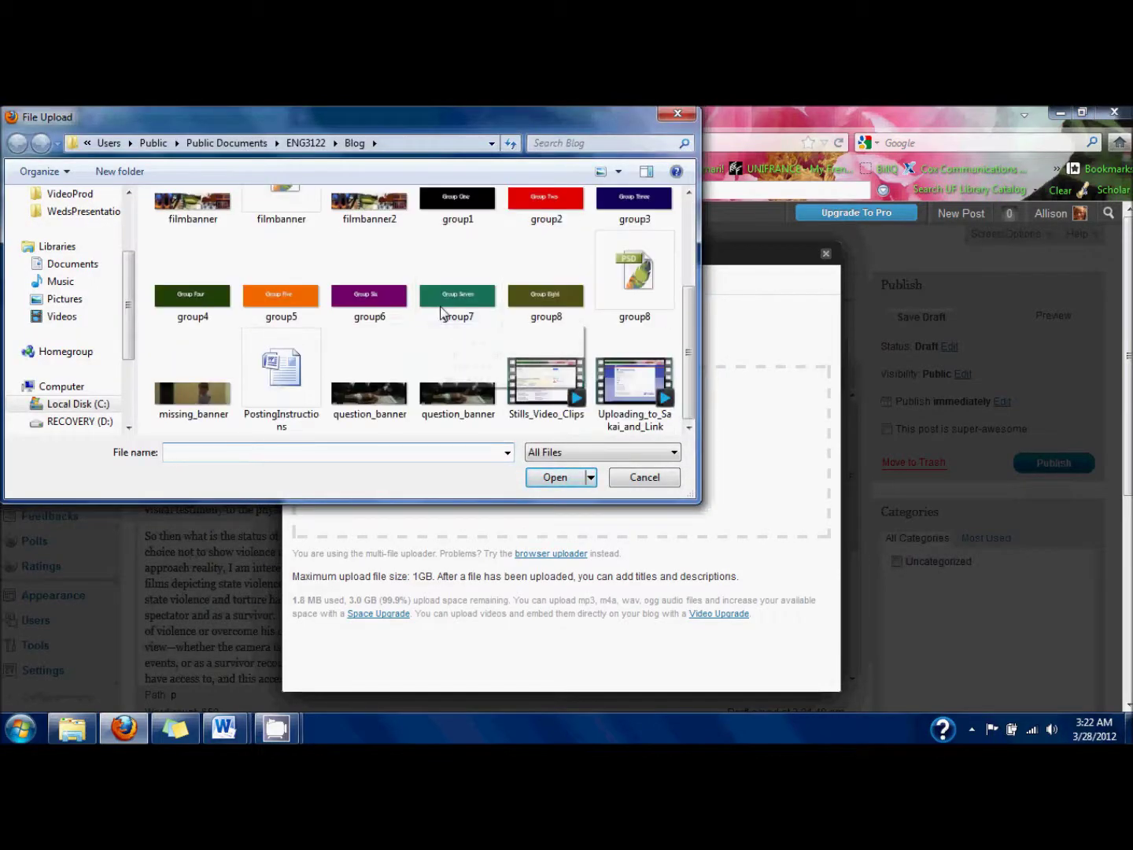
pyautogui.scroll(1, 441, 314)
pyautogui.scroll(-1, 299, 295)
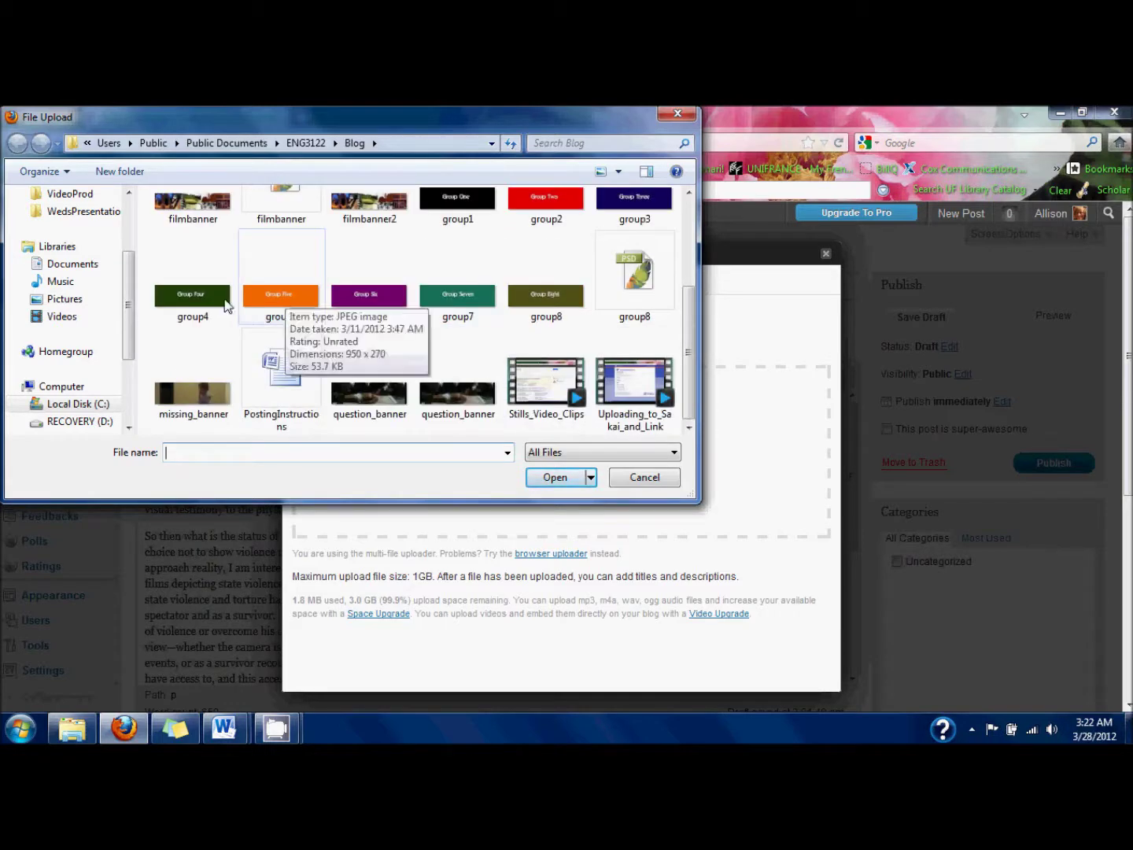
pyautogui.click(181, 406)
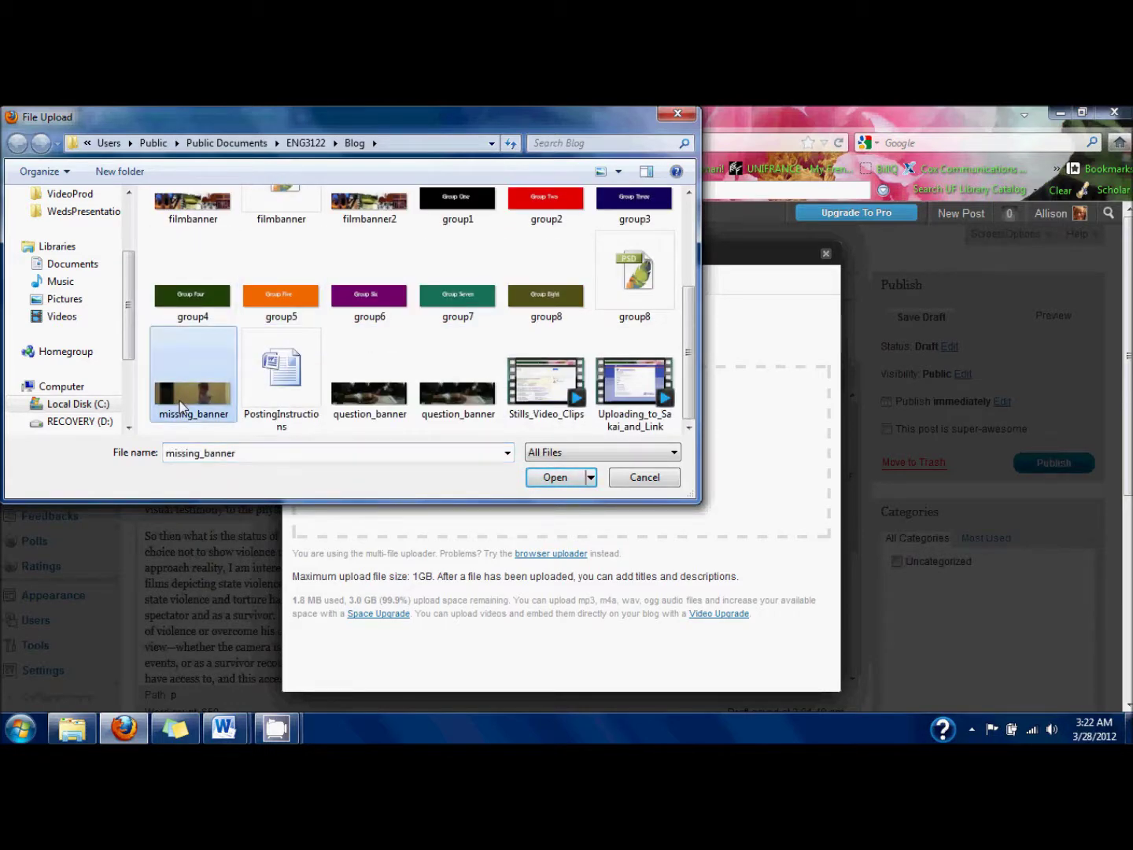
pyautogui.doubleClick(180, 405)
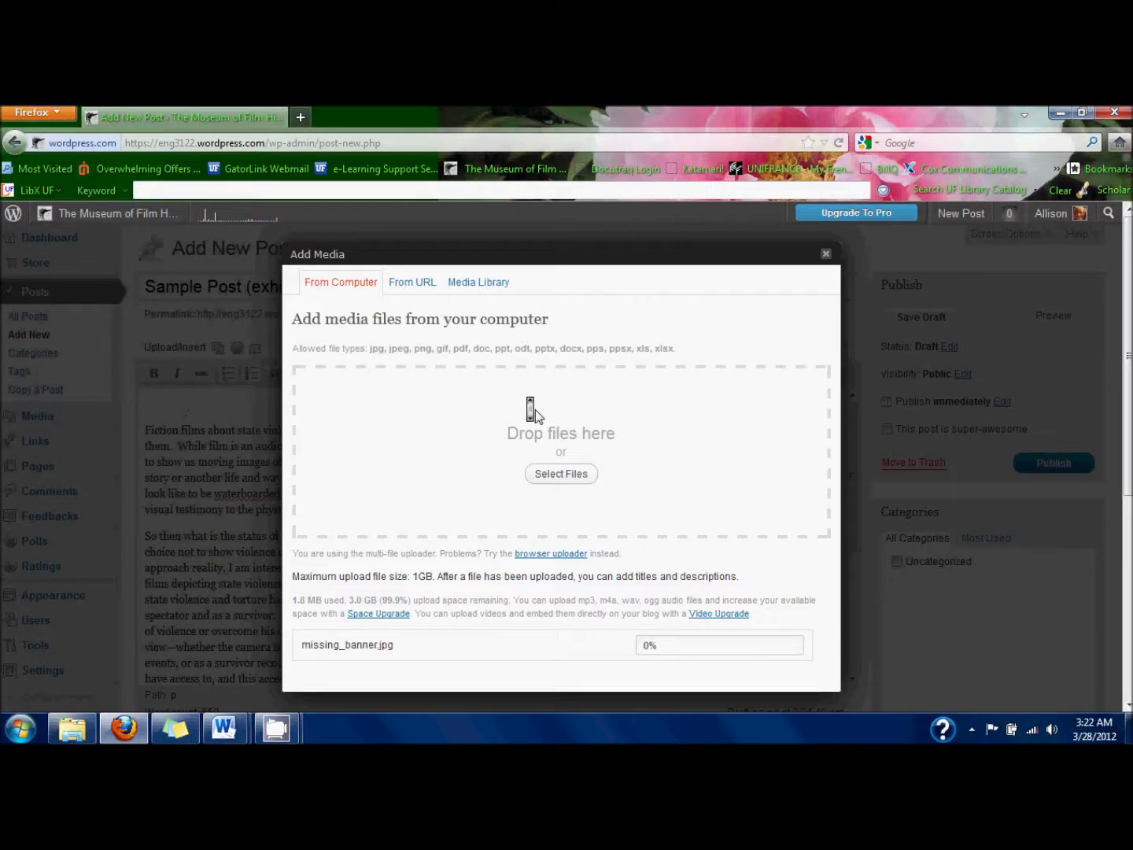
# Step: Make missing_banner the featured image and insert it into the post, centred at full size
pyautogui.scroll(-5, 535, 409)
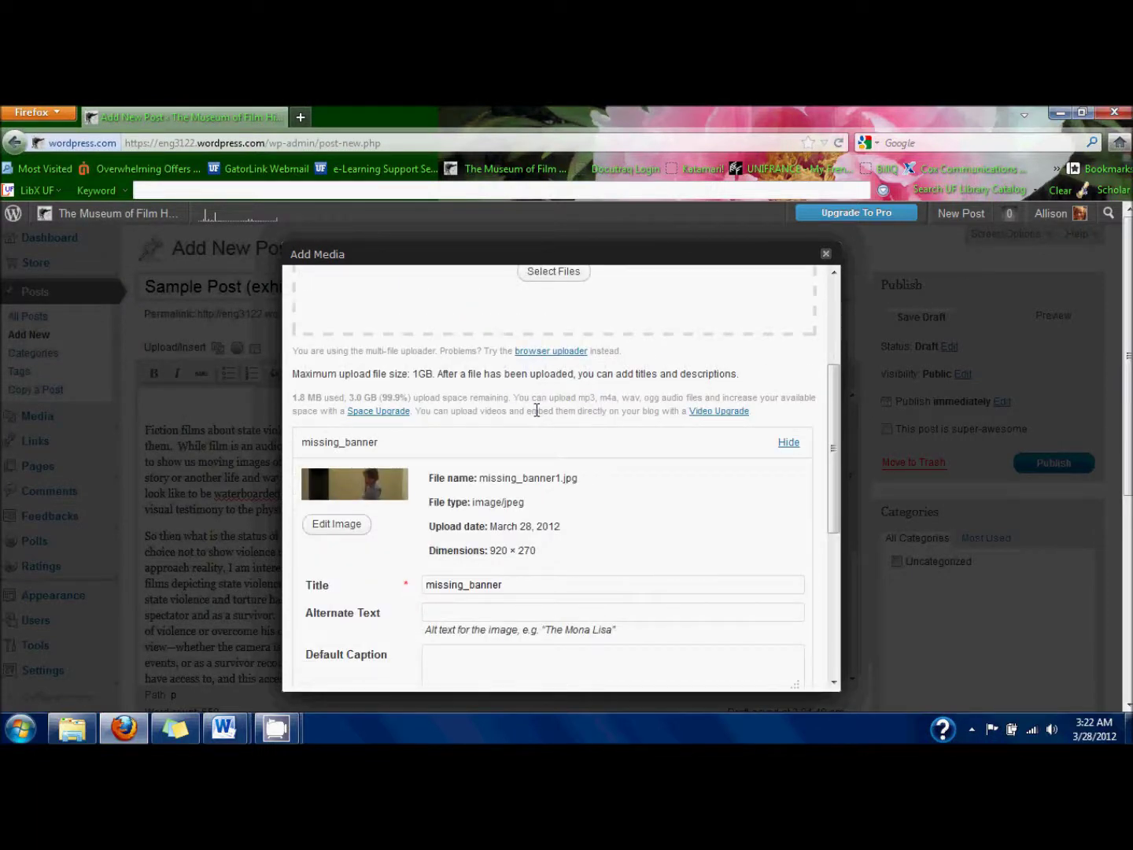
pyautogui.scroll(-5, 536, 410)
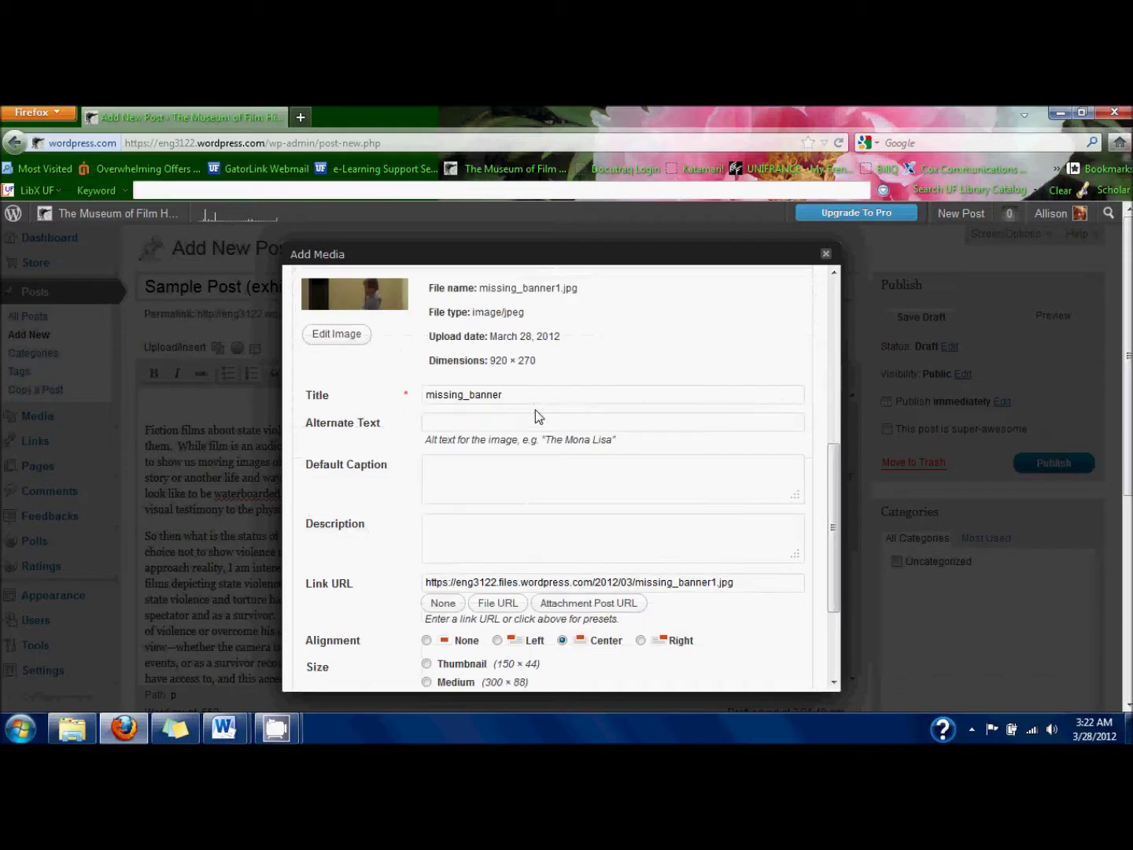
pyautogui.scroll(-3, 535, 409)
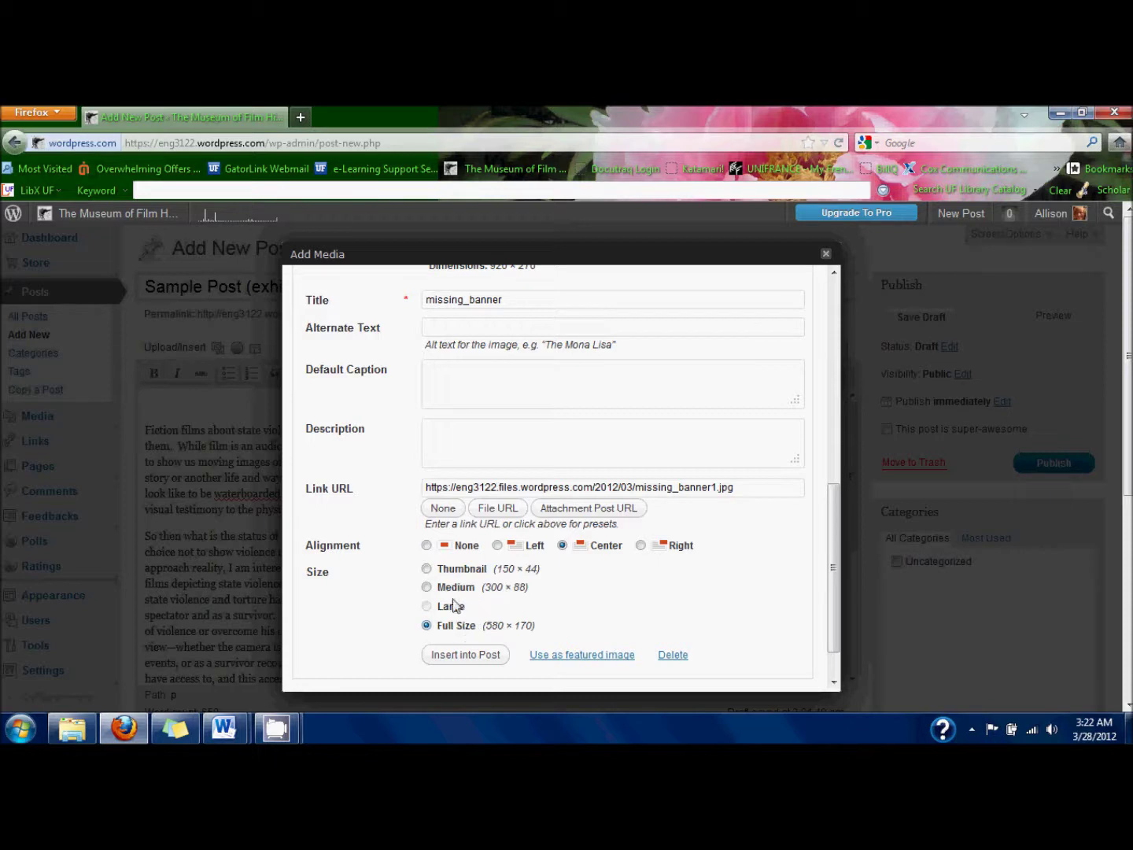
pyautogui.click(580, 657)
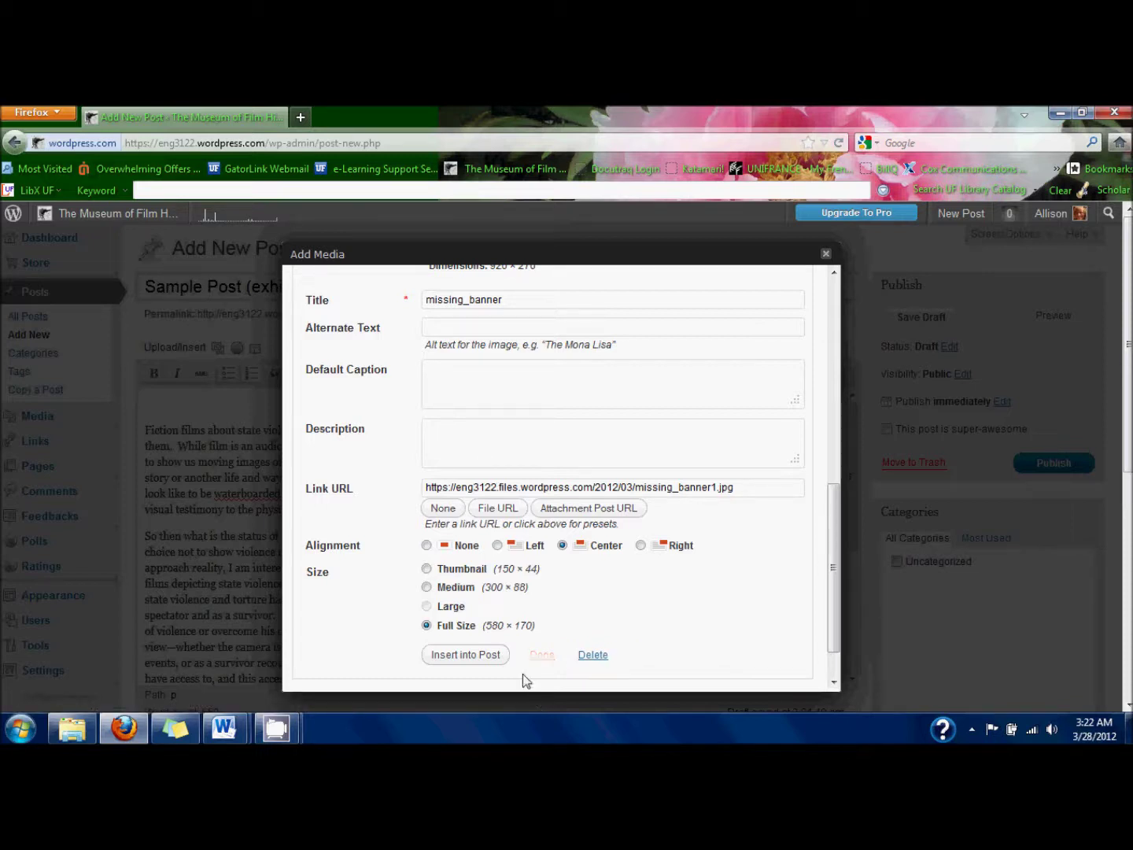
pyautogui.click(466, 655)
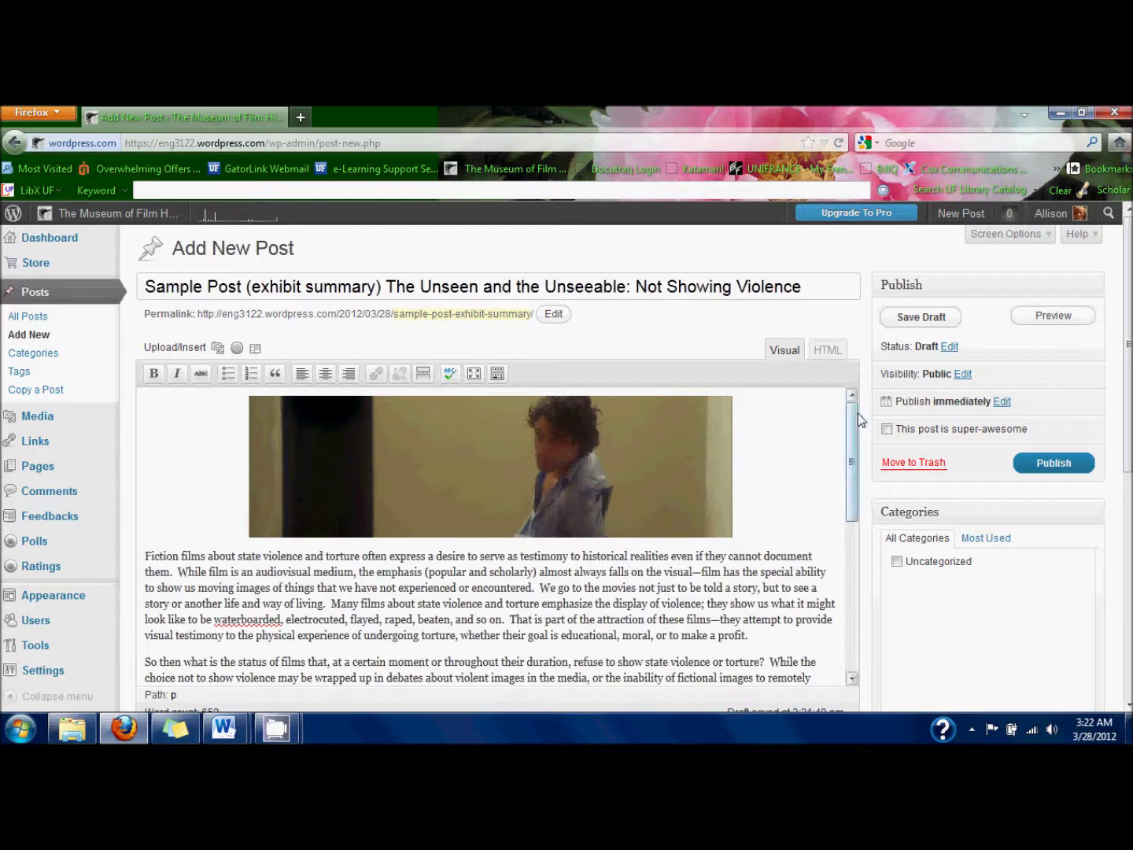
# Step: Make the post Public and sticky on the front page, then preview it
pyautogui.click(962, 374)
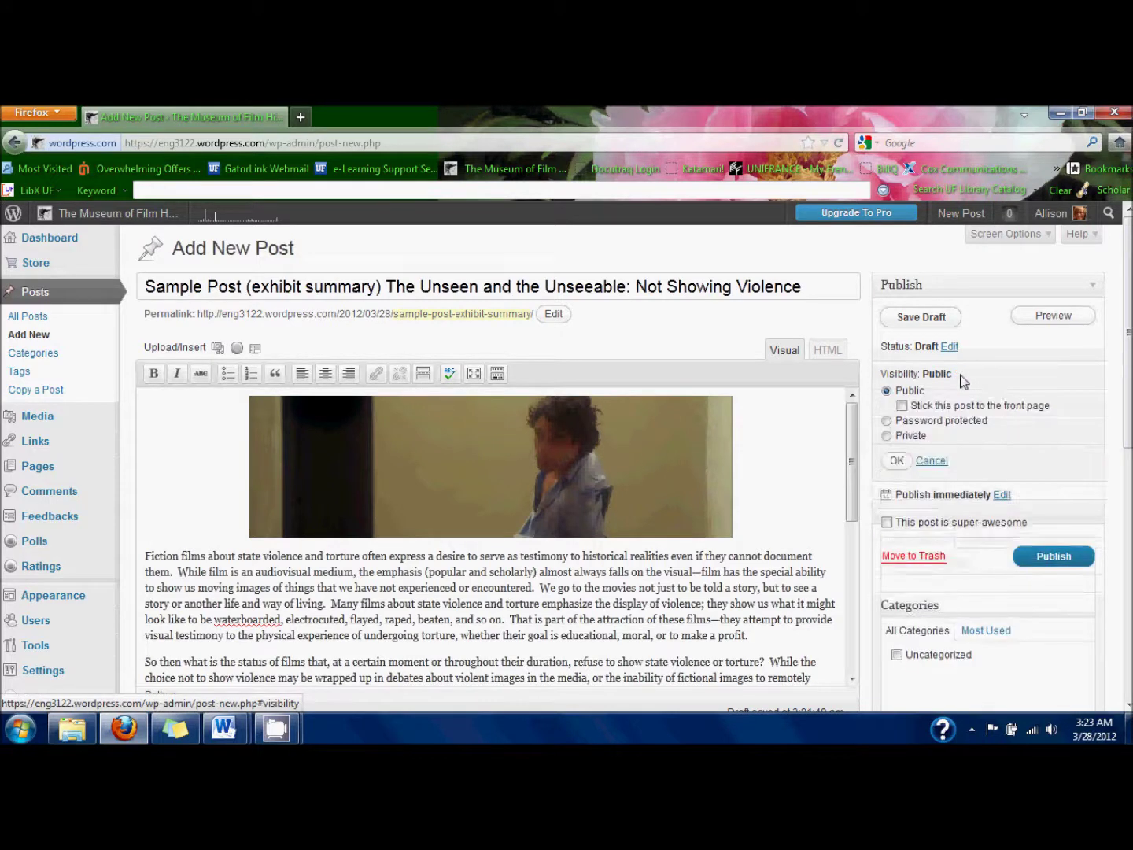
pyautogui.click(902, 406)
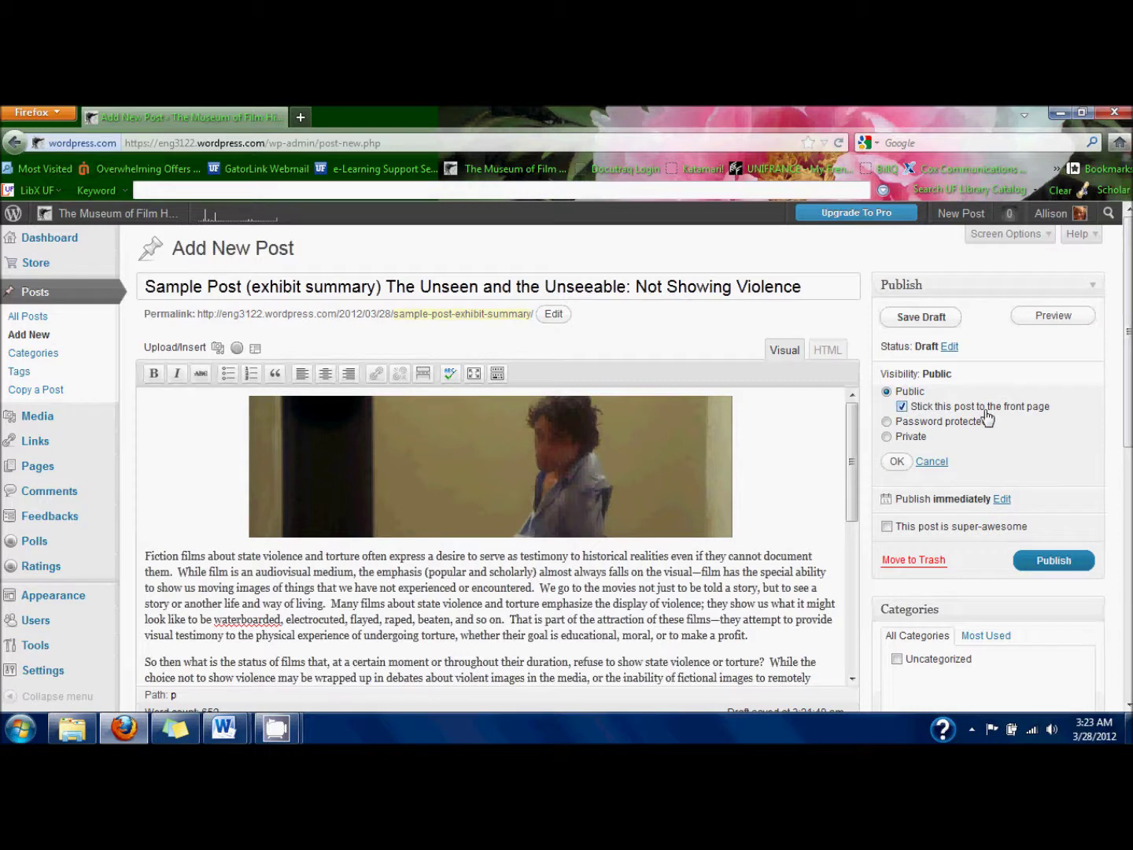
pyautogui.click(896, 462)
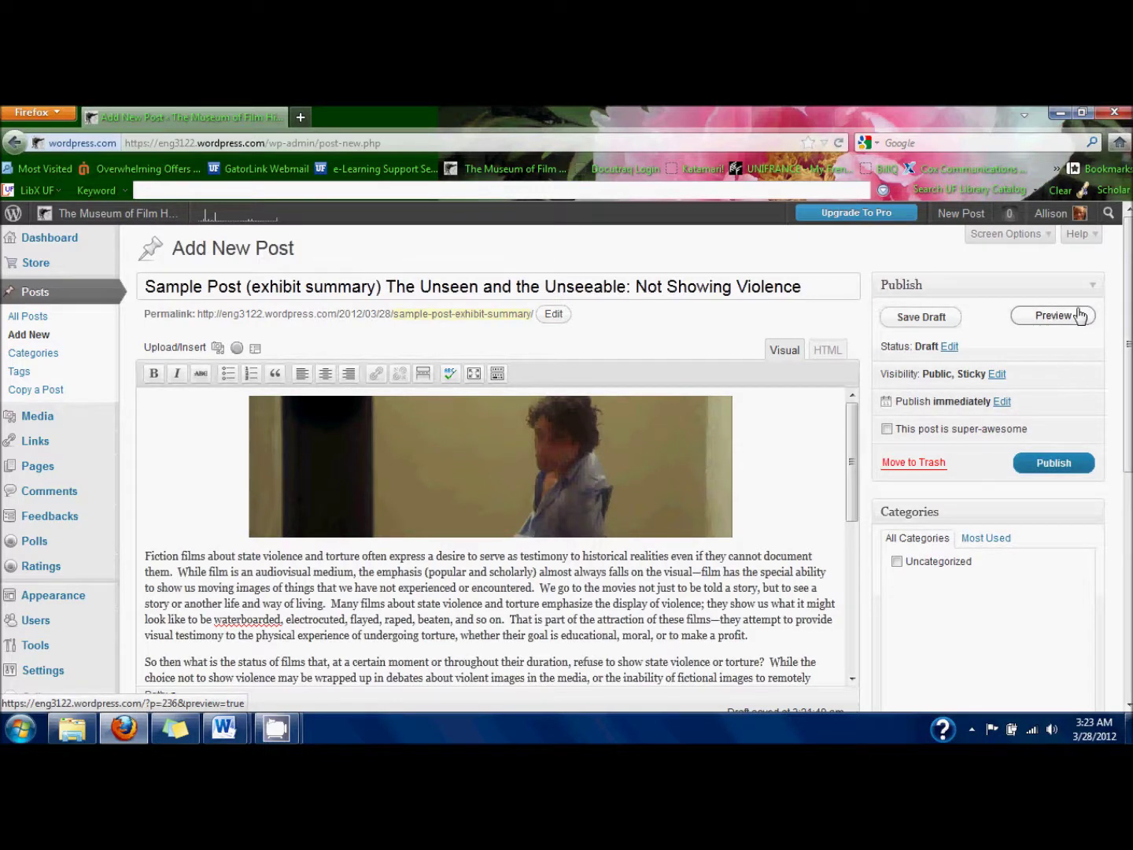
pyautogui.click(1081, 316)
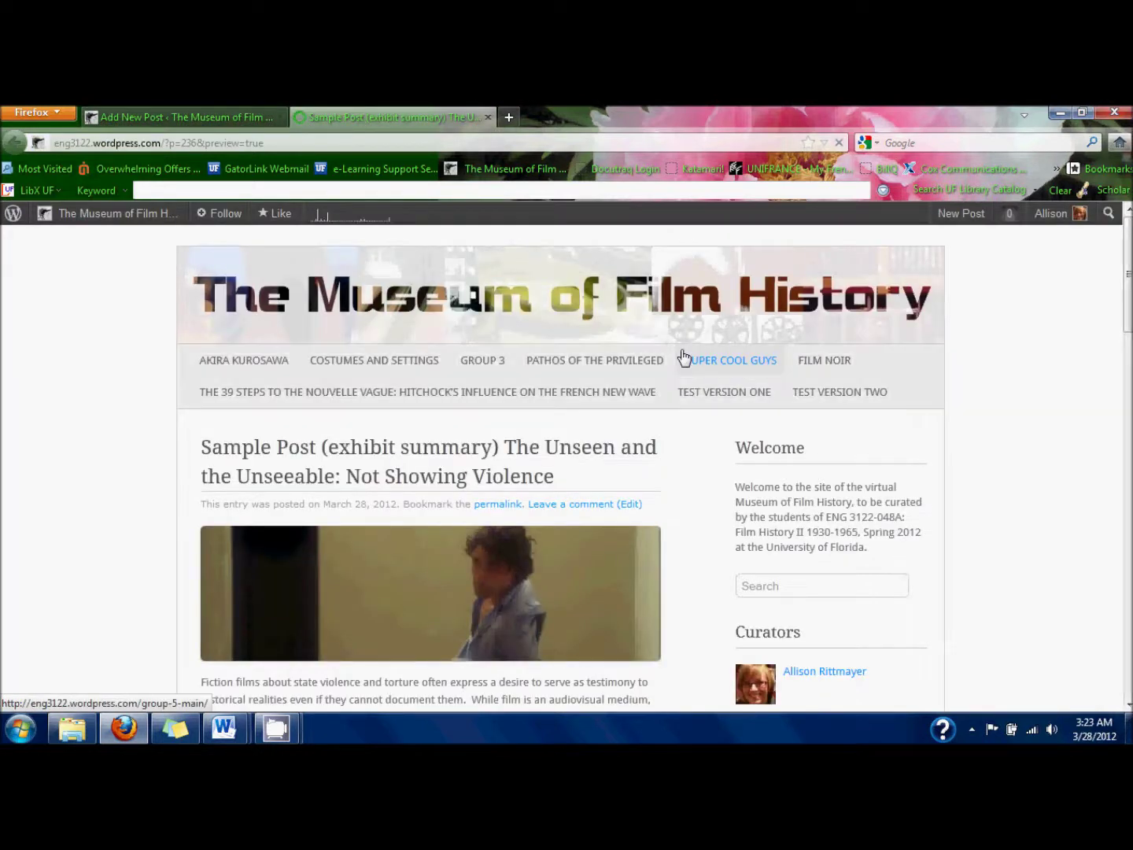
# Step: Read through the post preview, then close the preview tab
pyautogui.scroll(-2, 683, 358)
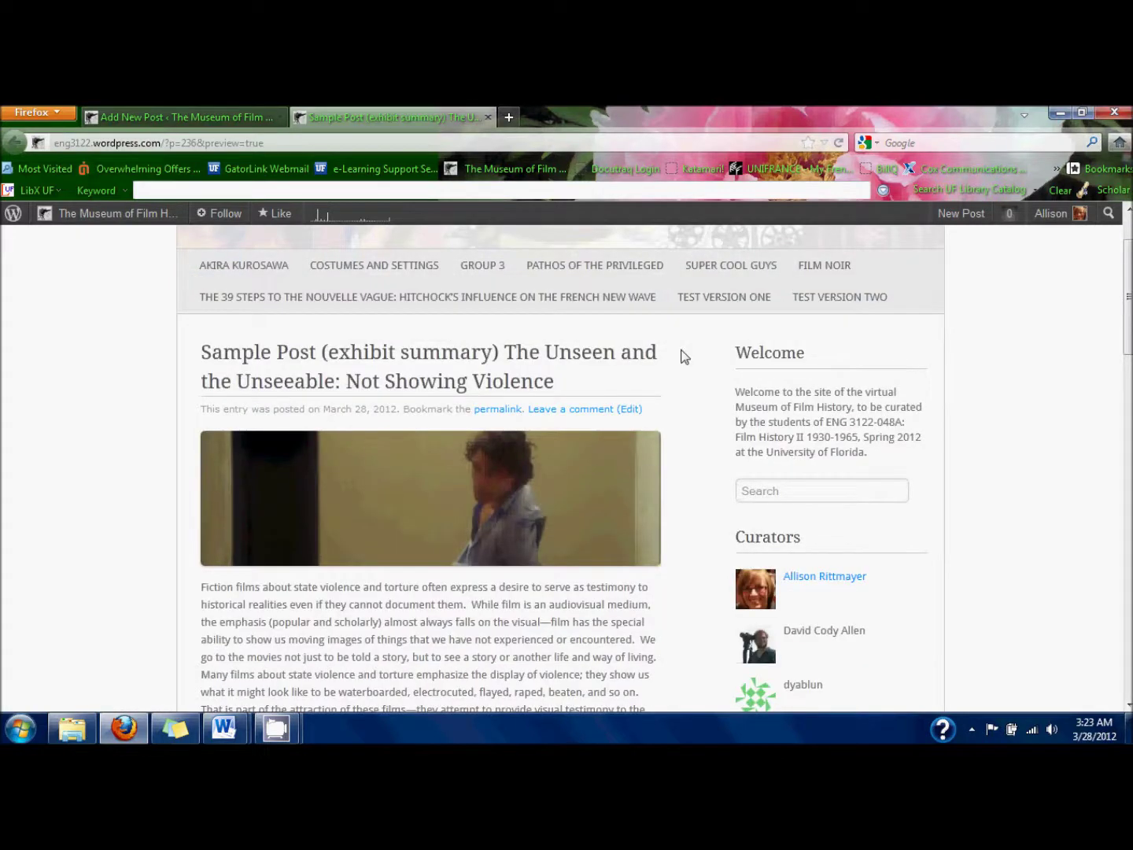
pyautogui.scroll(-2, 683, 358)
pyautogui.scroll(-10, 683, 358)
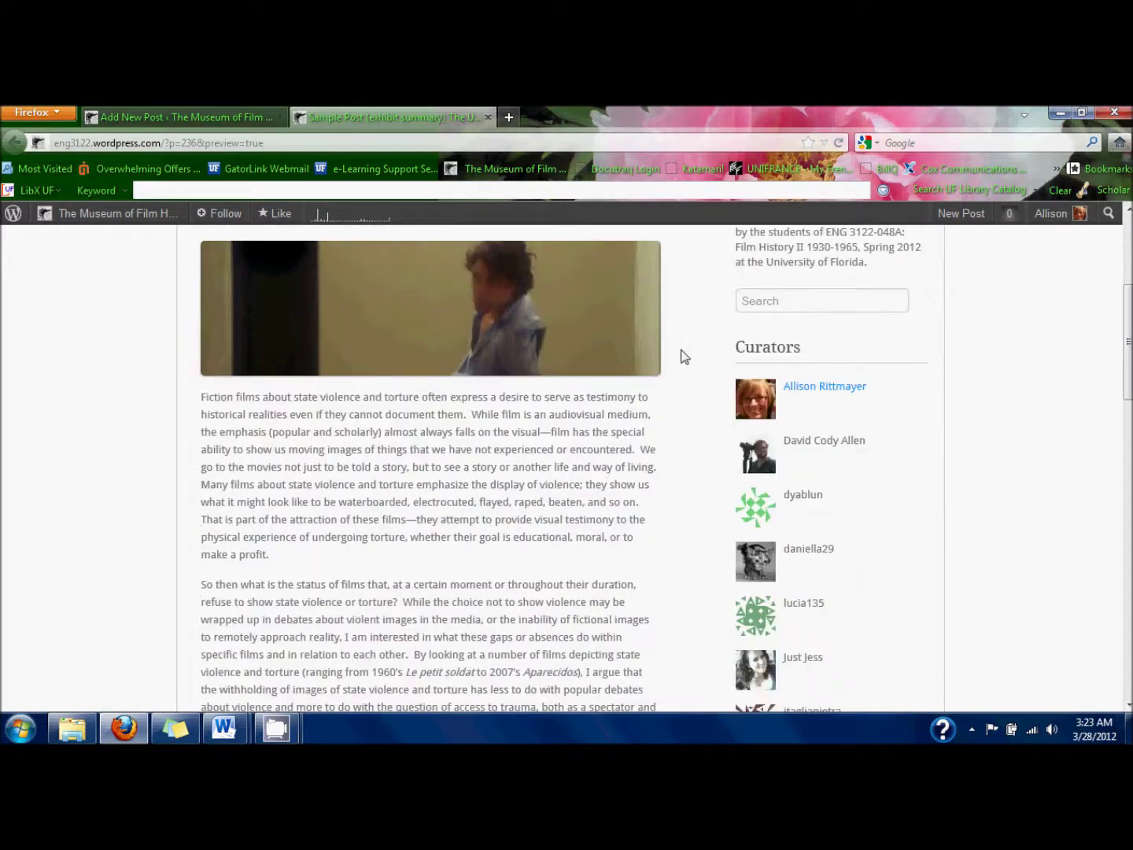
pyautogui.scroll(-6, 683, 359)
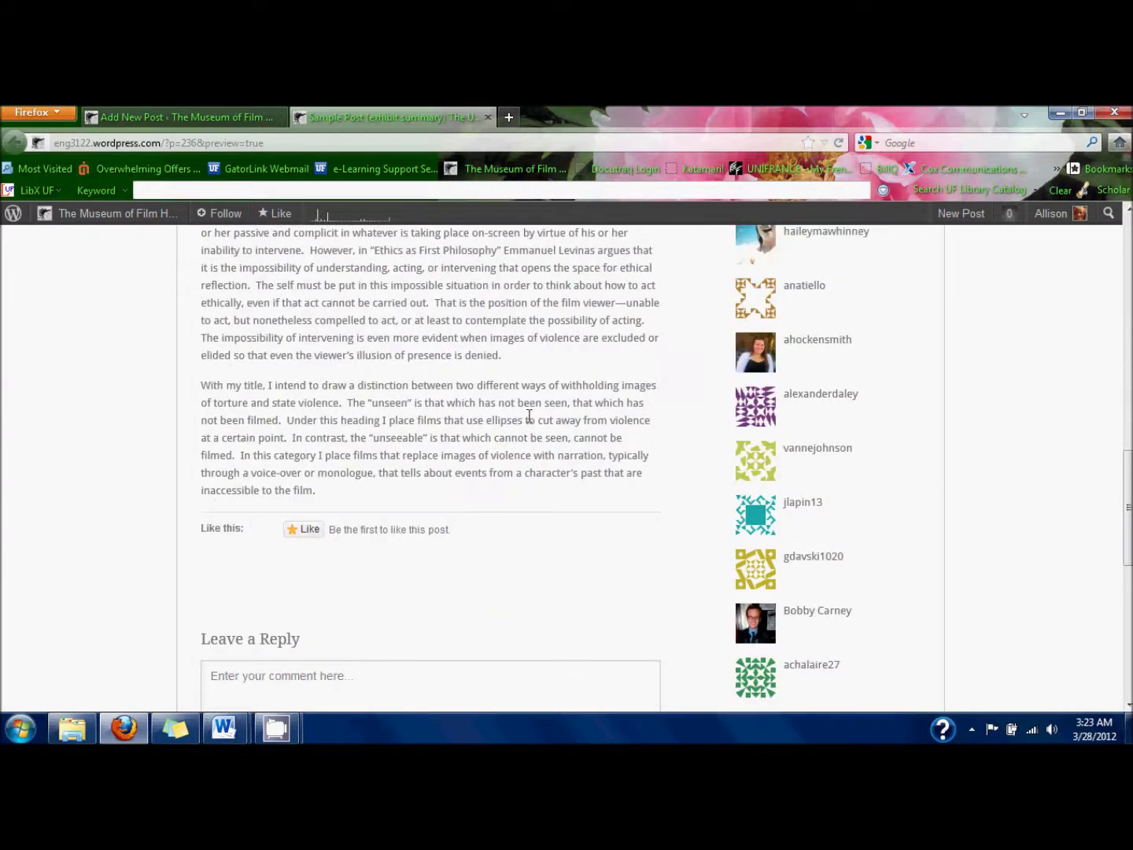
pyautogui.click(491, 116)
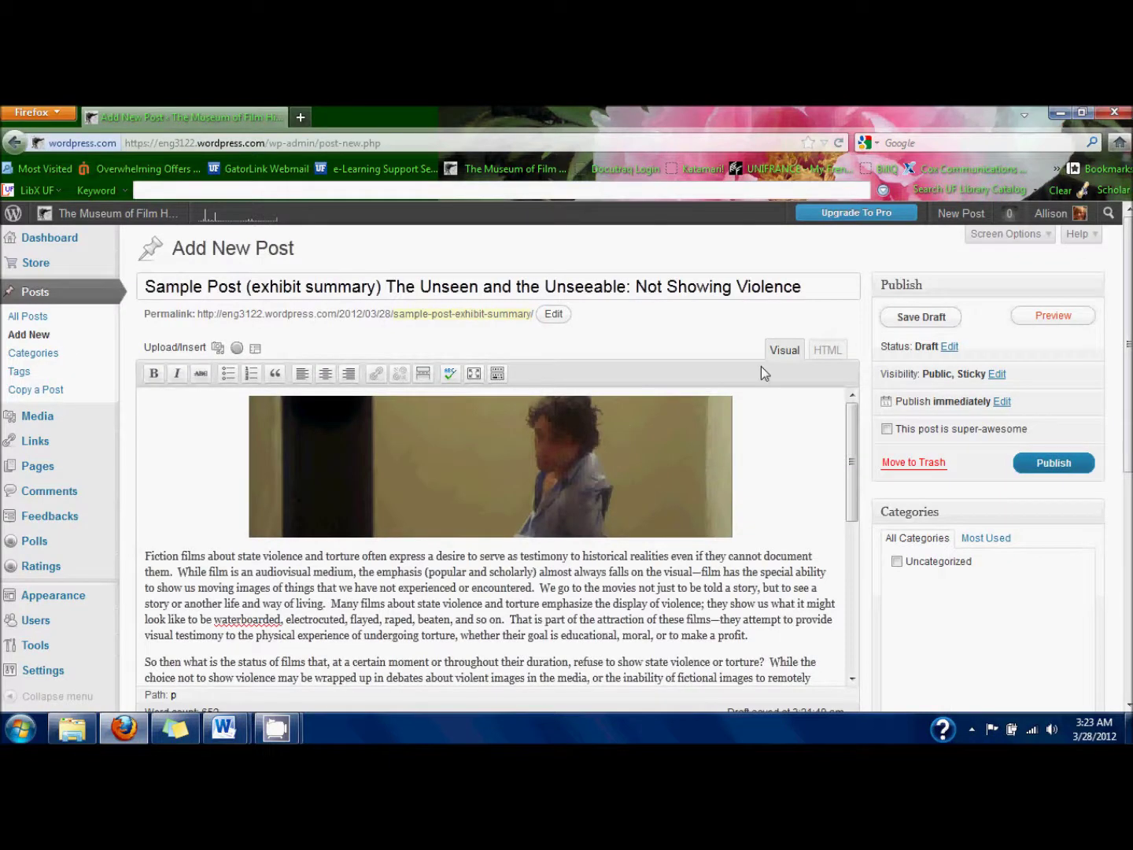
# Step: Check the post's word count of 652
pyautogui.scroll(-3, 762, 366)
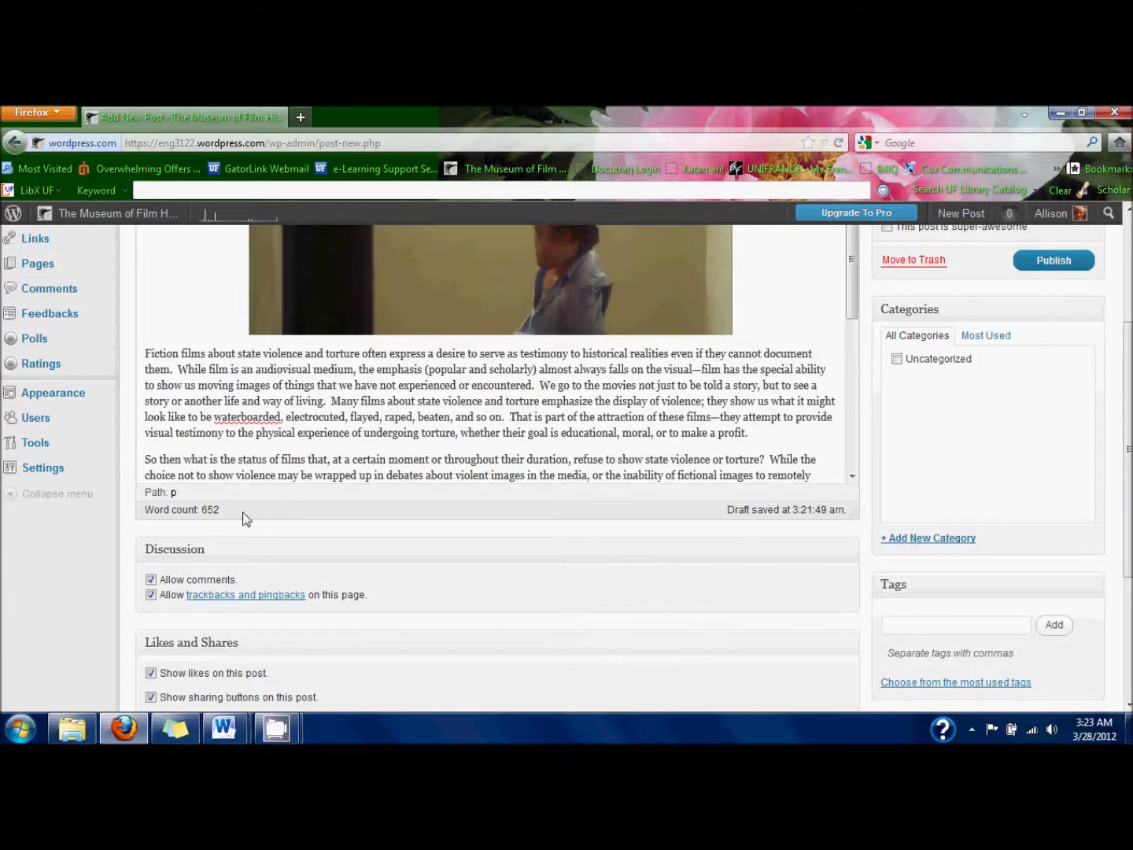
pyautogui.moveTo(242, 517); pyautogui.dragTo(143, 515)
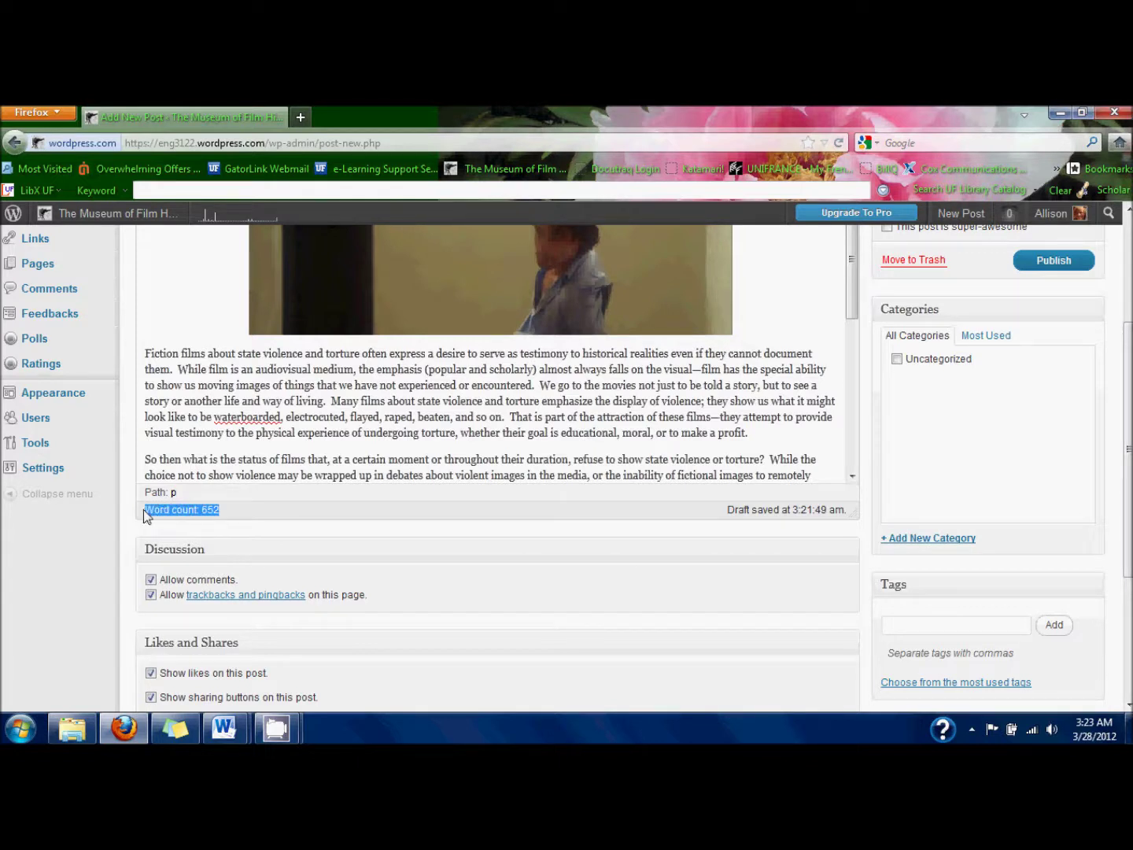
pyautogui.click(220, 526)
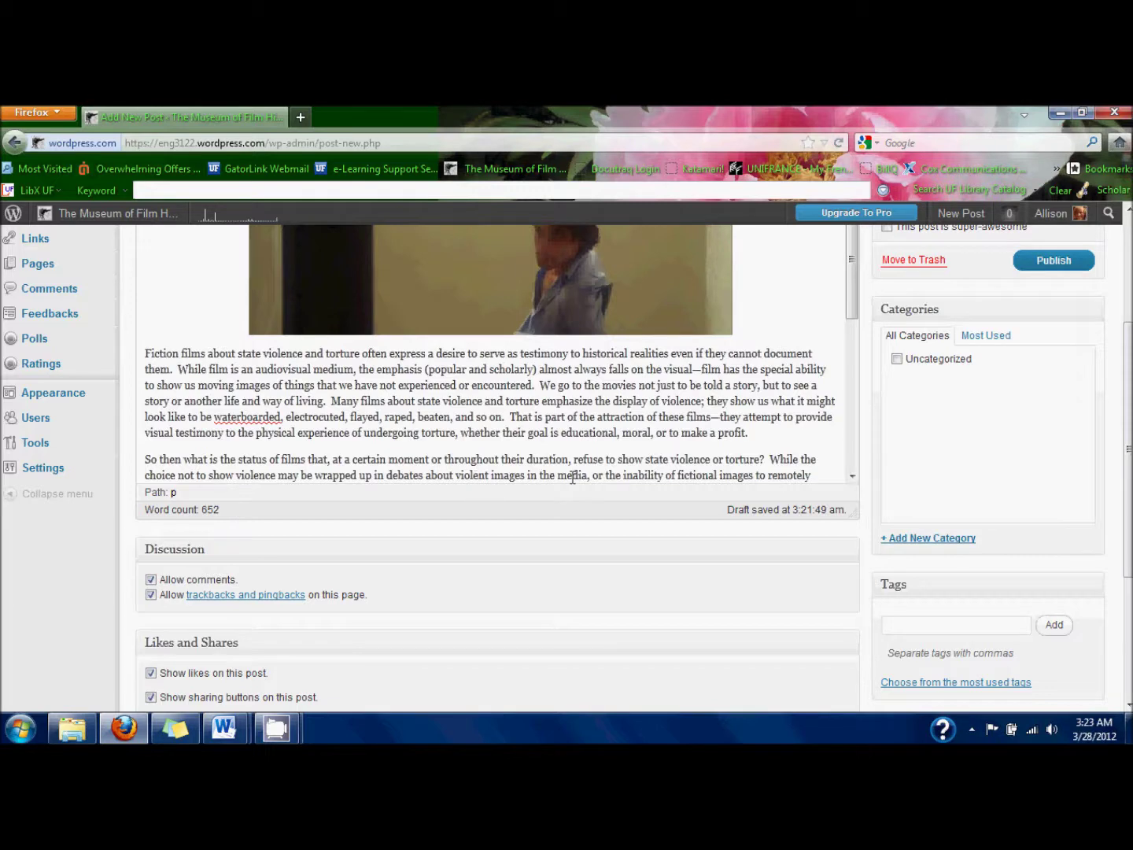
# Step: Publish the post, overriding the proofreader's suggestions
pyautogui.scroll(5, 578, 476)
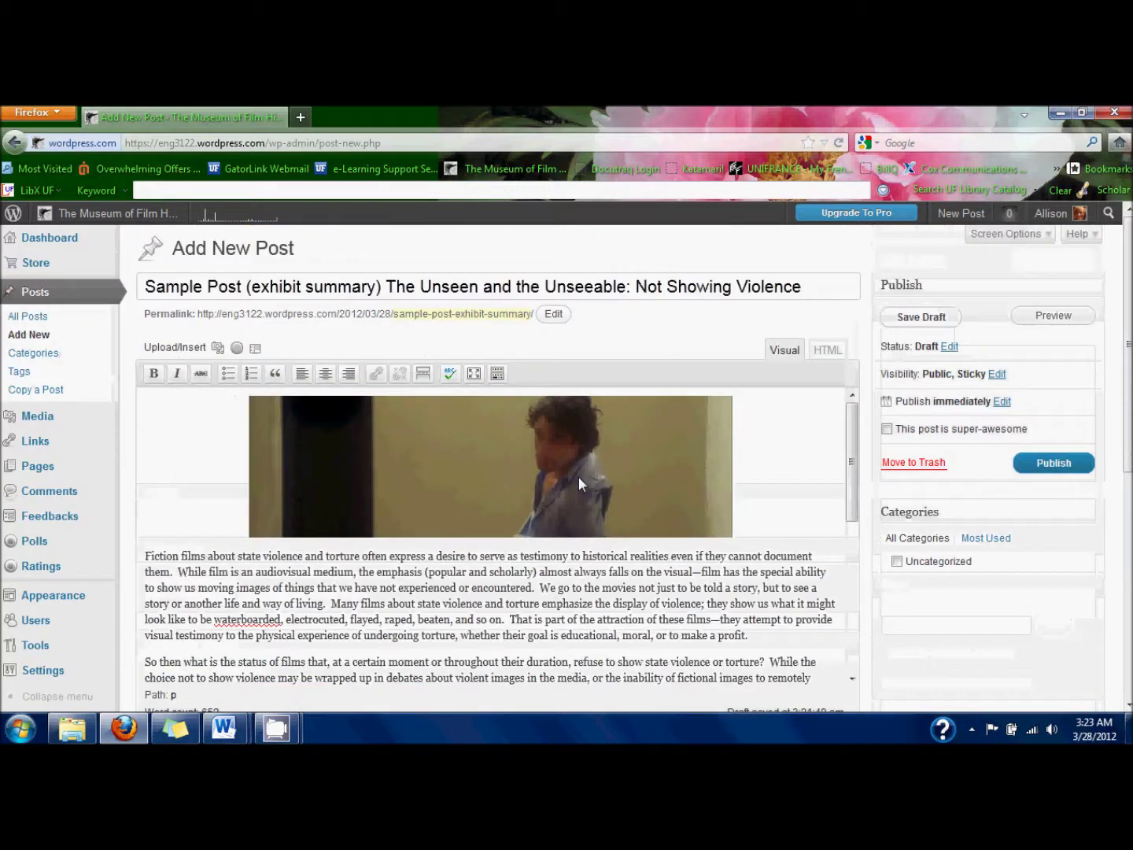
pyautogui.click(1041, 464)
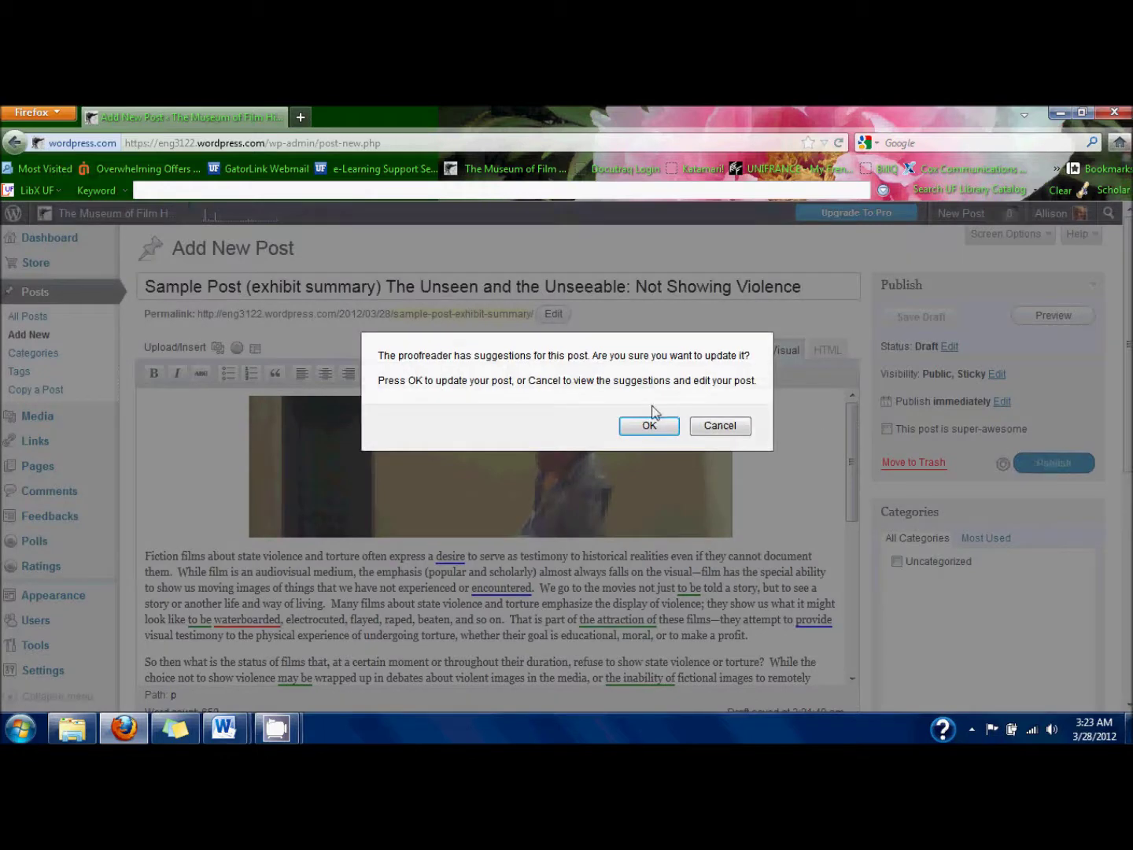
pyautogui.click(652, 424)
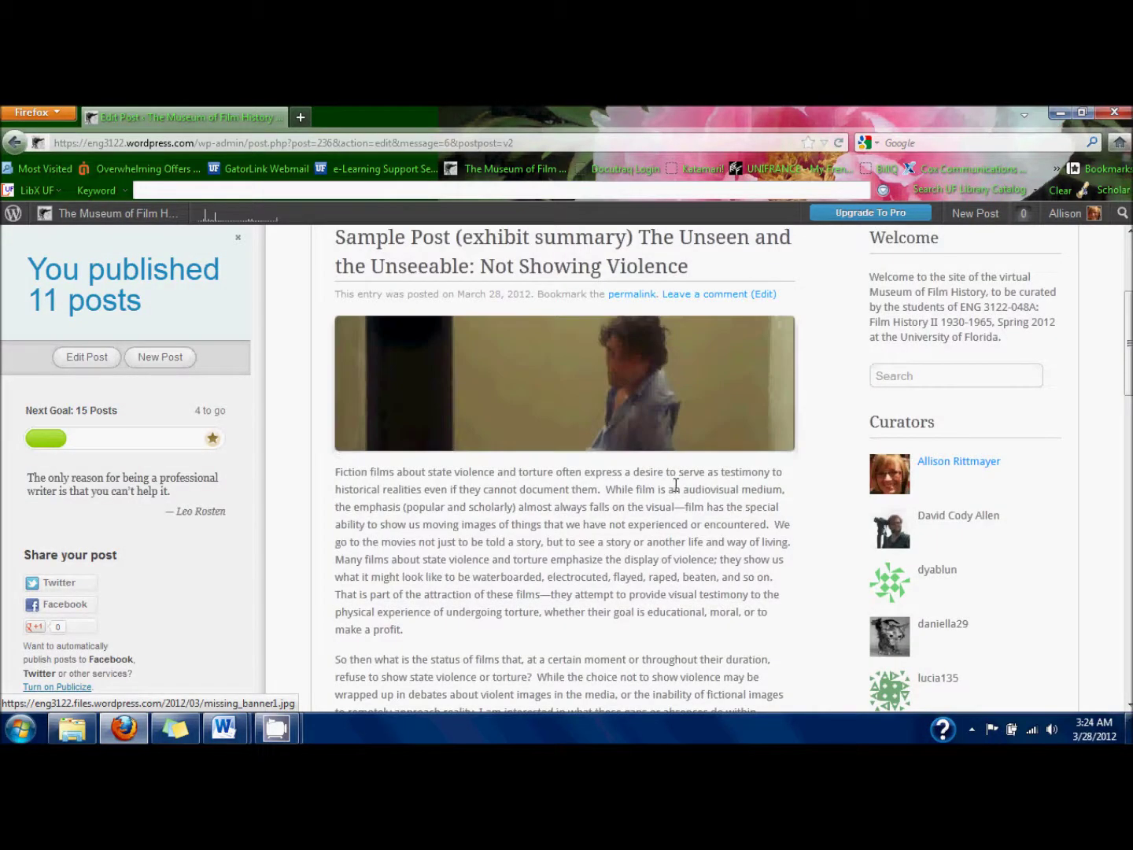
# Step: Review the published post and its banner, then return to the Museum of Film History home page
pyautogui.scroll(-7, 665, 464)
pyautogui.scroll(-3, 670, 483)
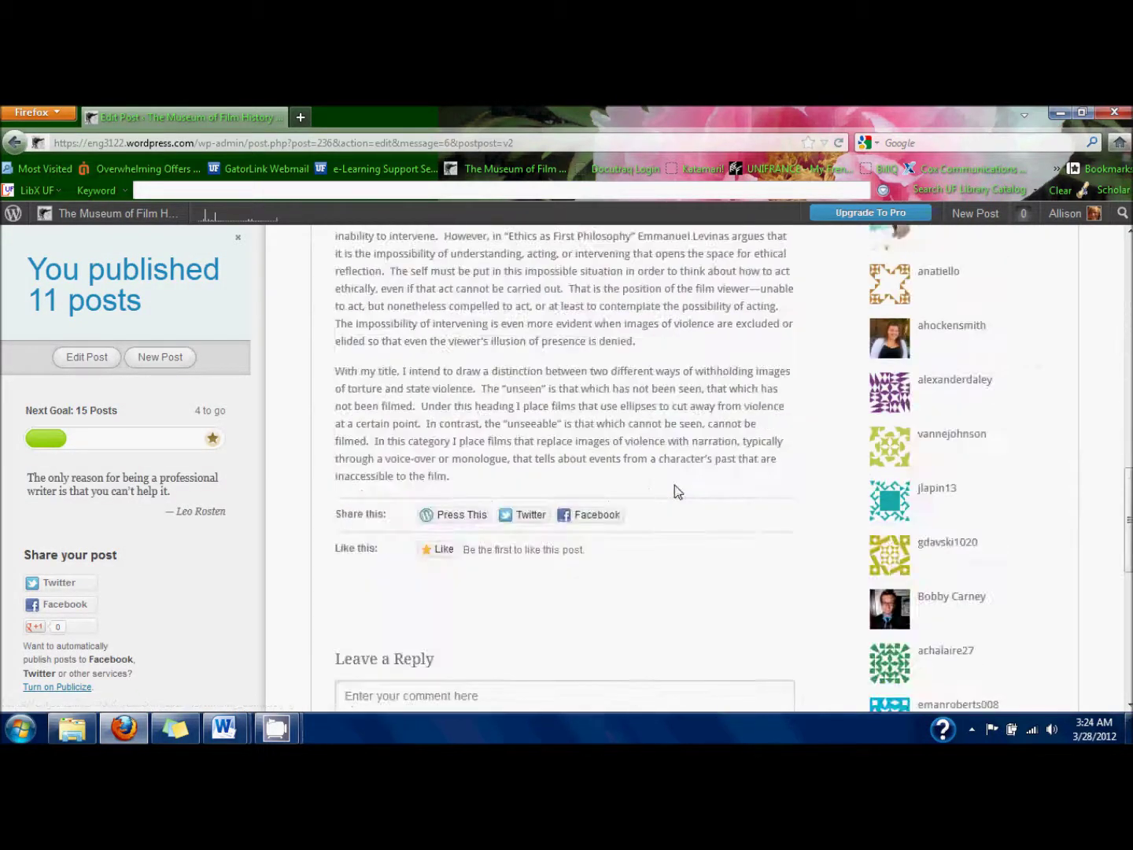
pyautogui.scroll(10, 674, 485)
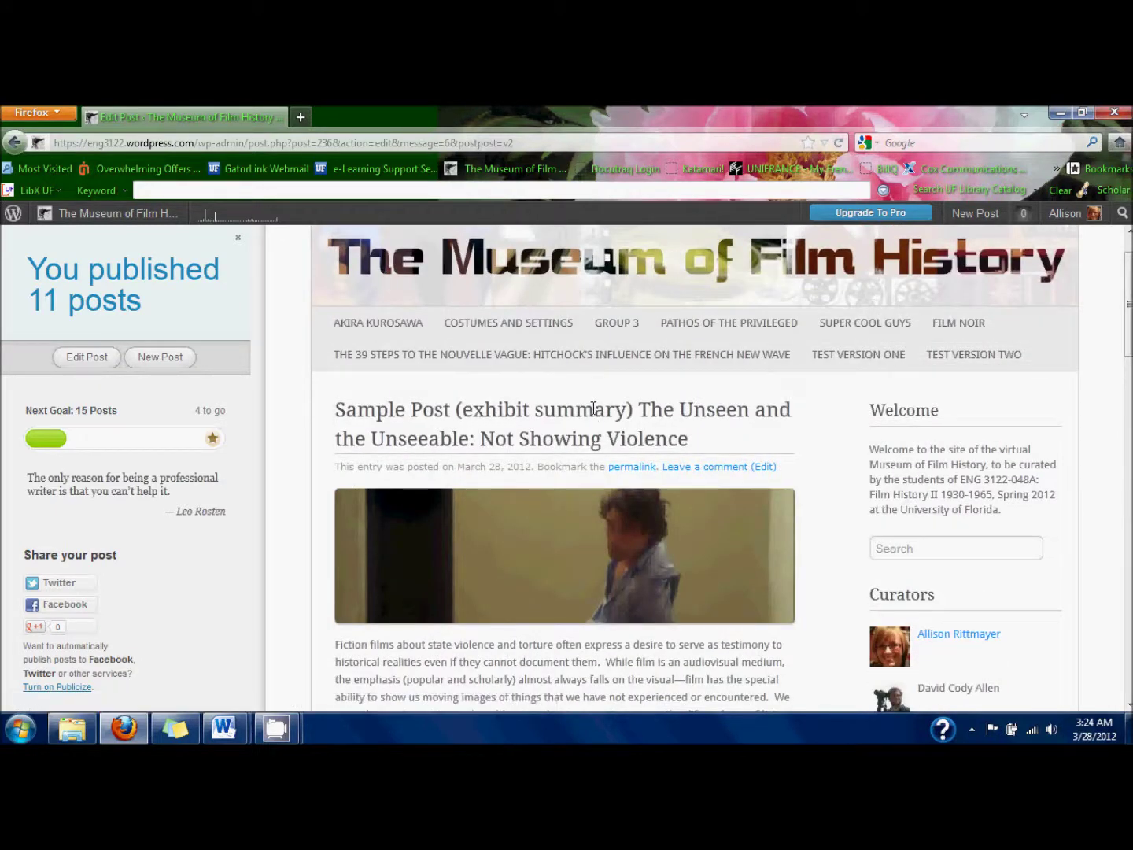
pyautogui.click(603, 280)
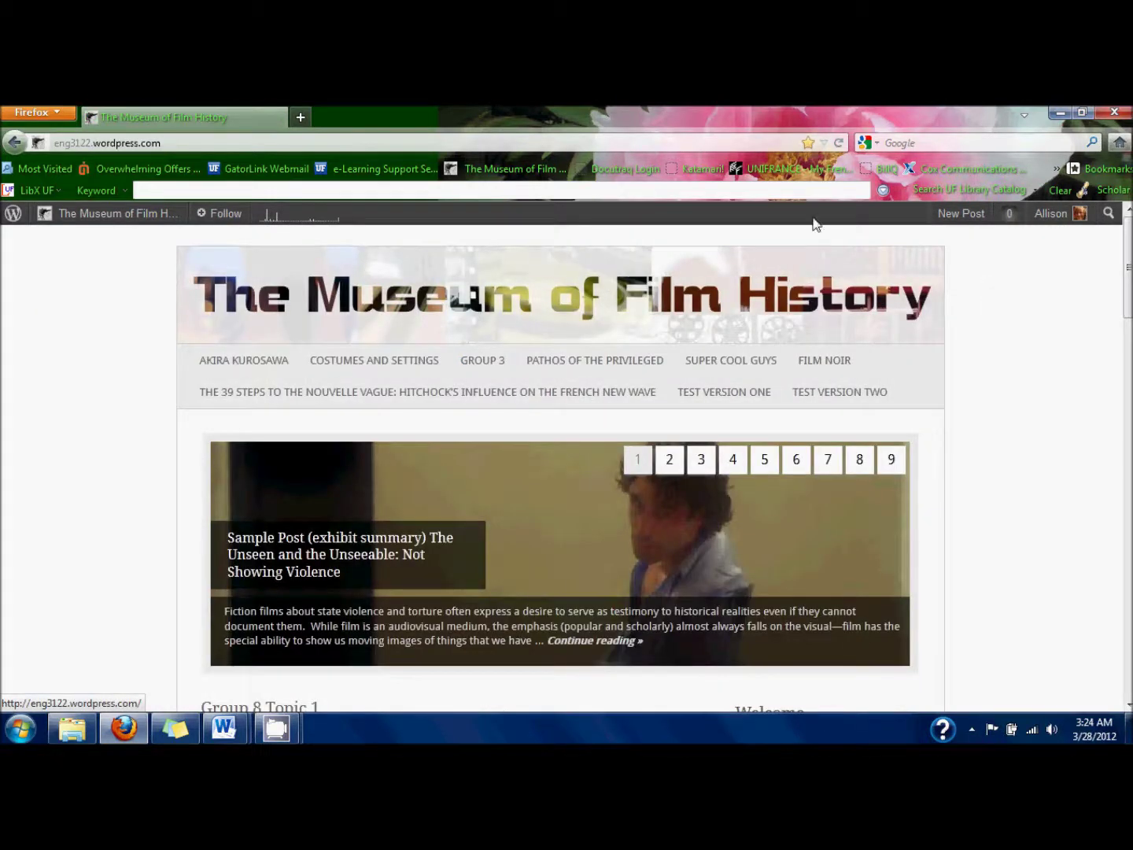
# Step: Open 'The Unseen and the Unseeable: Not Showing Violence' from the first slider slide and read it through
pyautogui.scroll(-2, 972, 348)
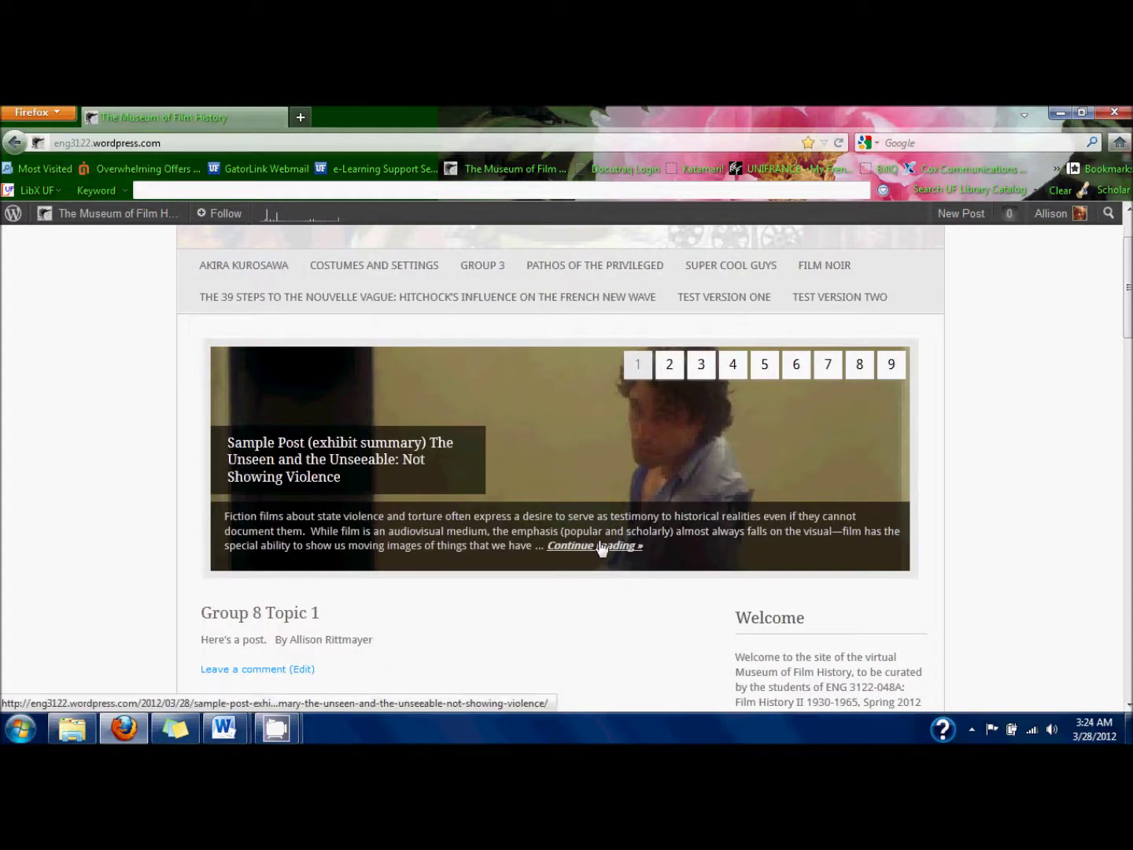
pyautogui.scroll(-2, 596, 543)
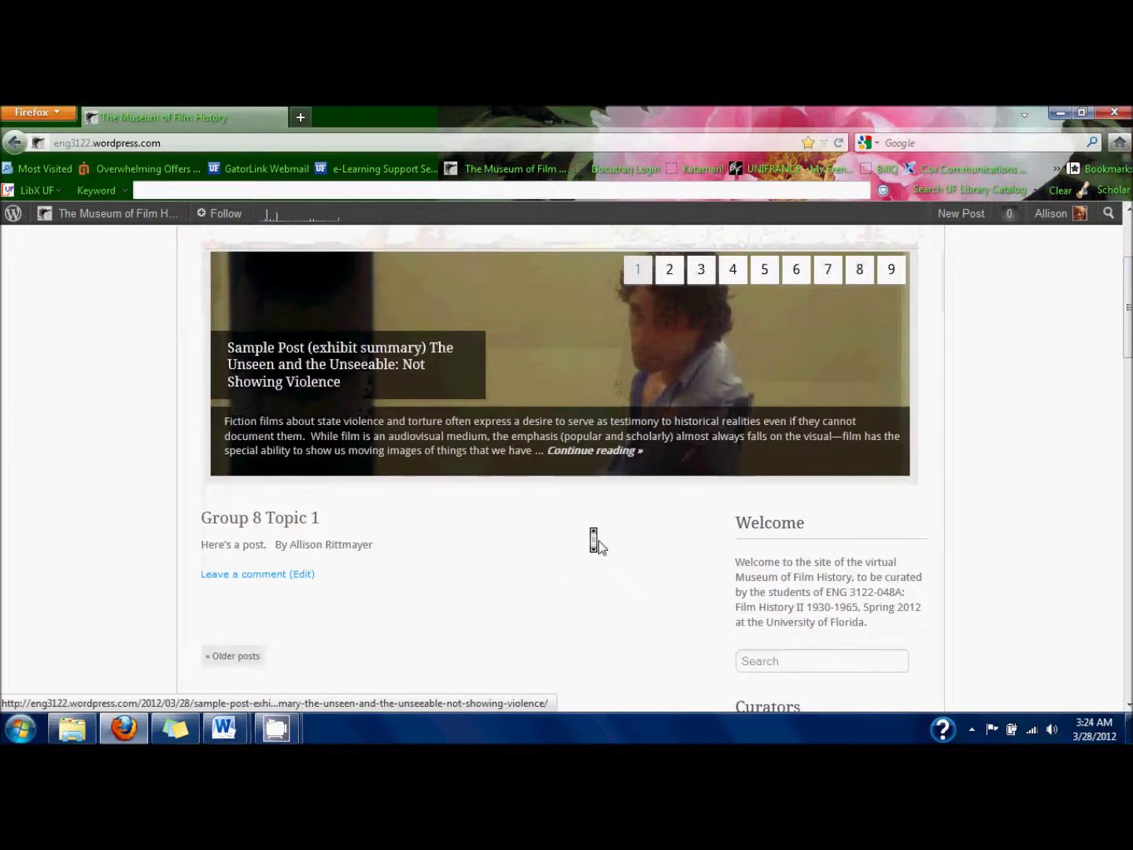
pyautogui.click(604, 452)
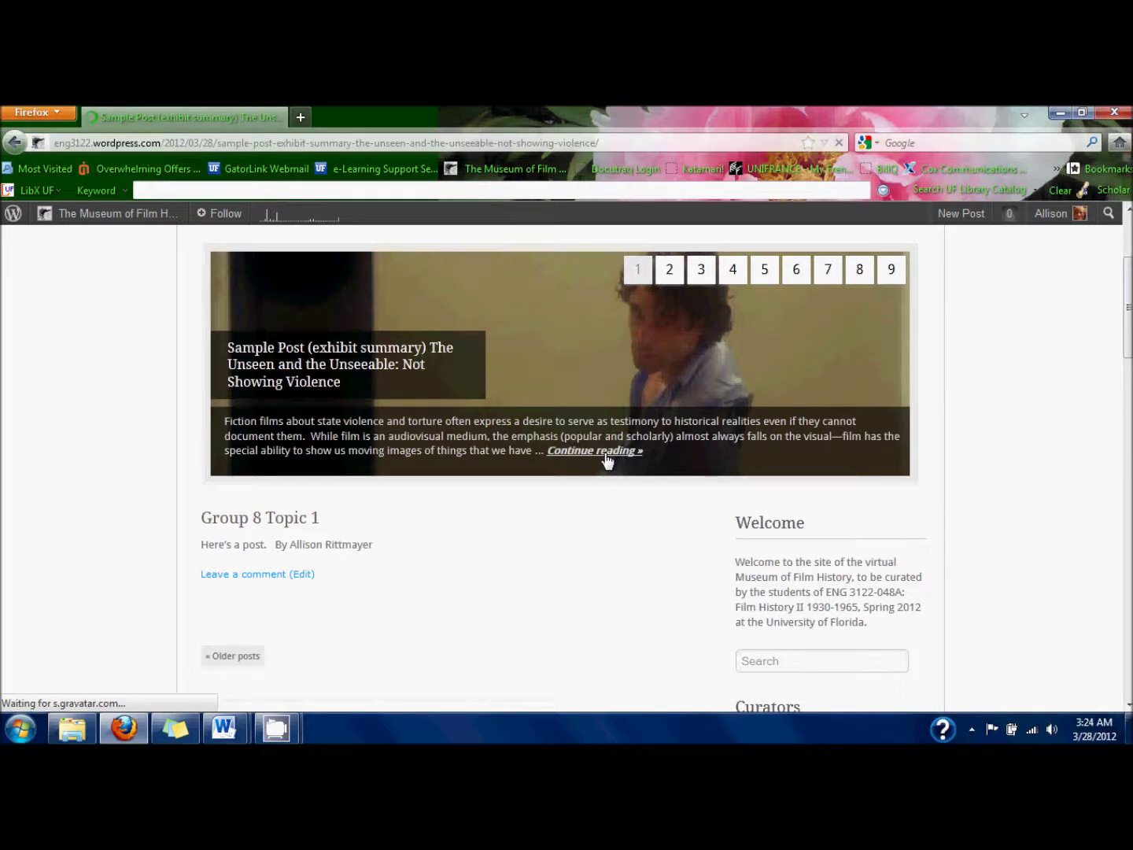
pyautogui.scroll(-10, 600, 453)
pyautogui.scroll(-10, 601, 453)
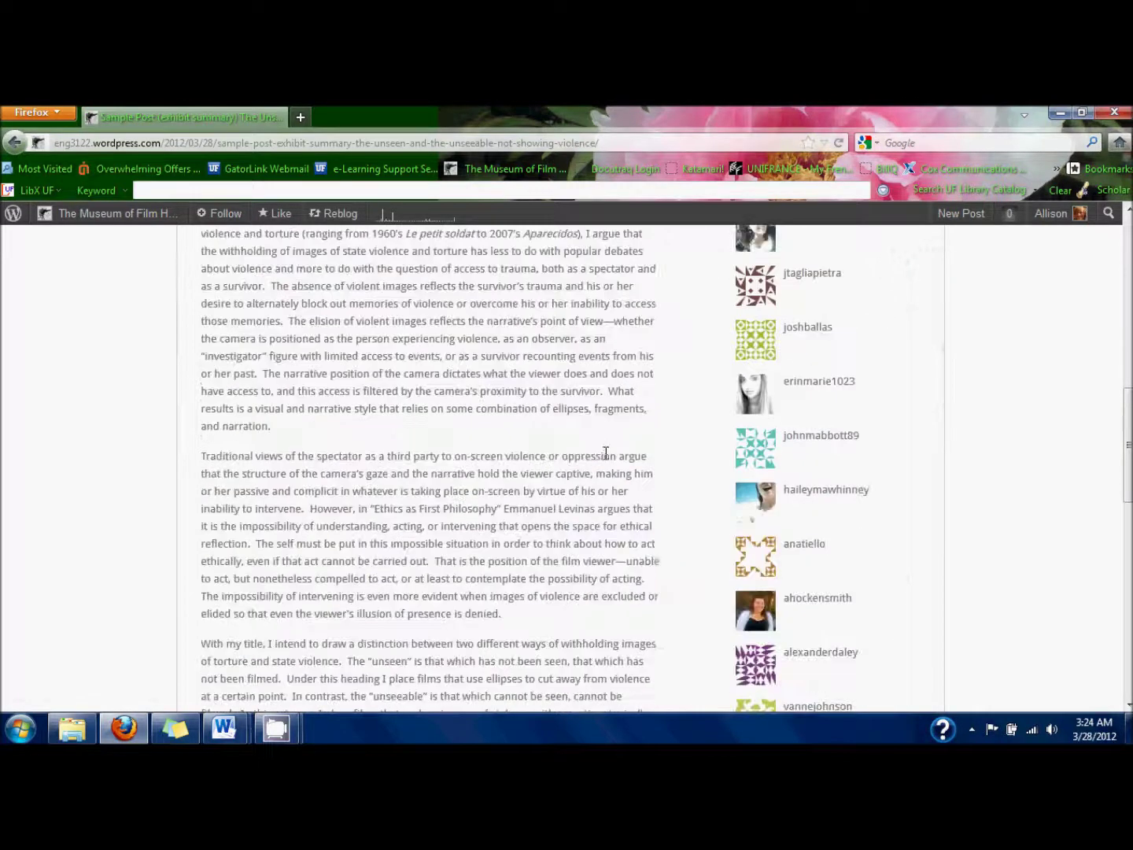
pyautogui.press('Home')
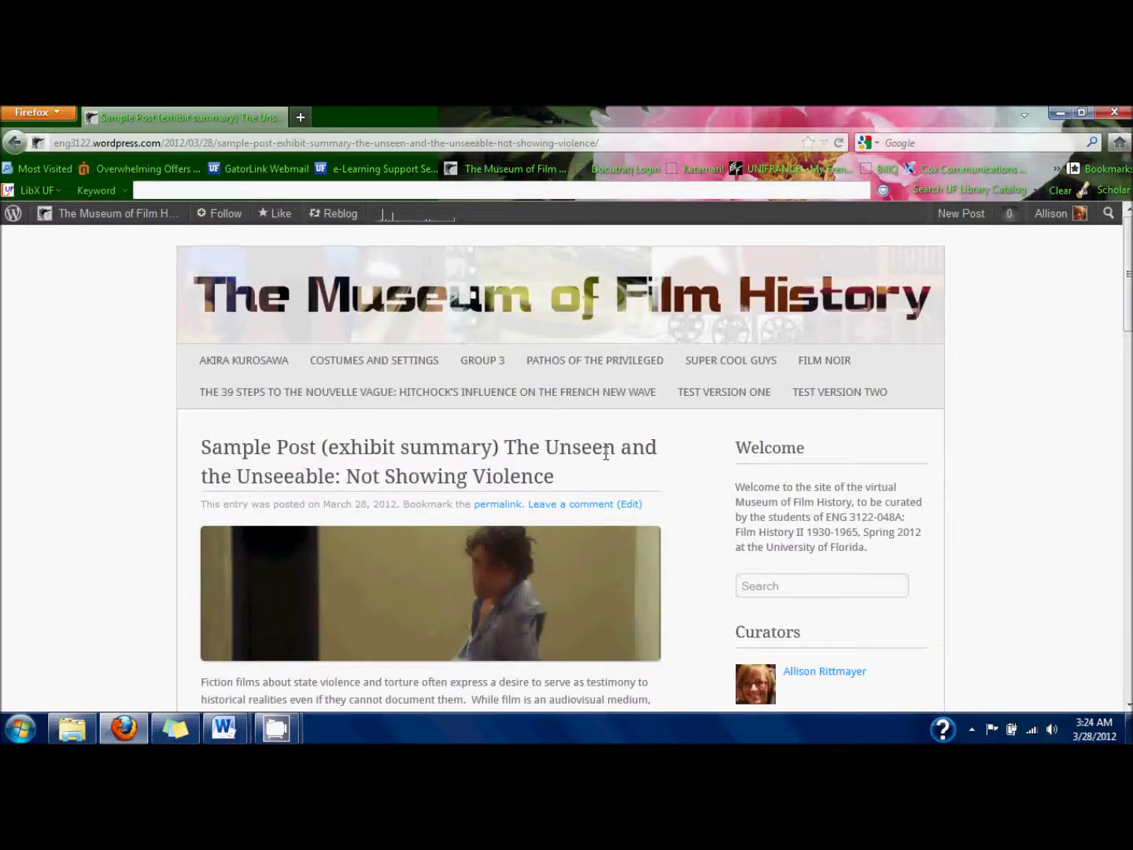